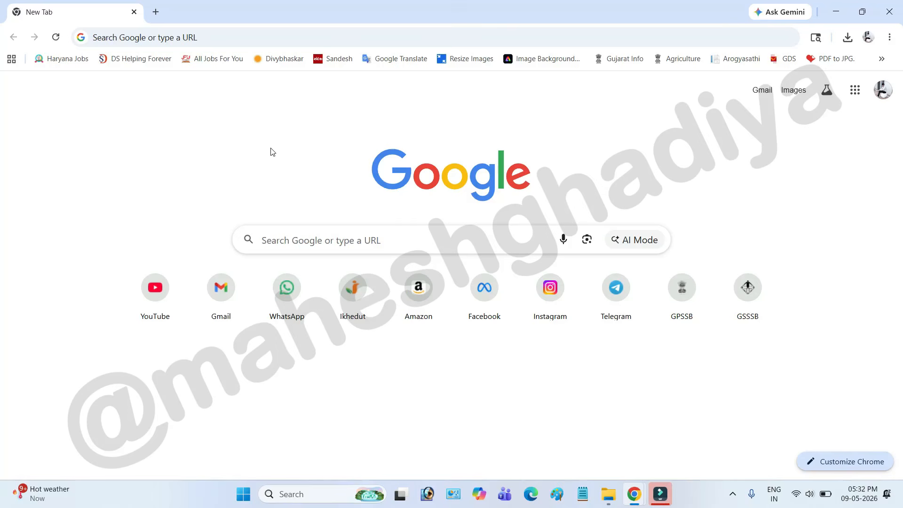
Search Google for ikhedut, open the ikhedut.gujarat.gov.in site and dismiss the farmer registry notice.
click(320, 241)
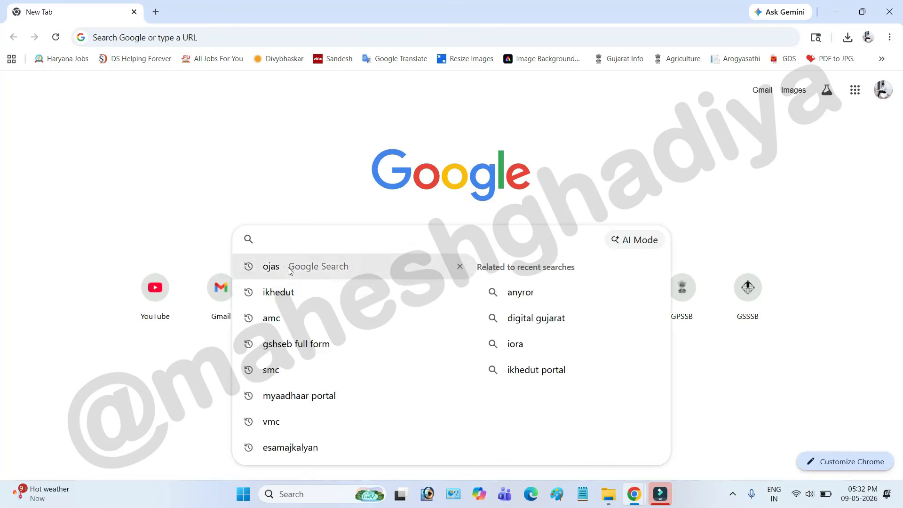
click(286, 288)
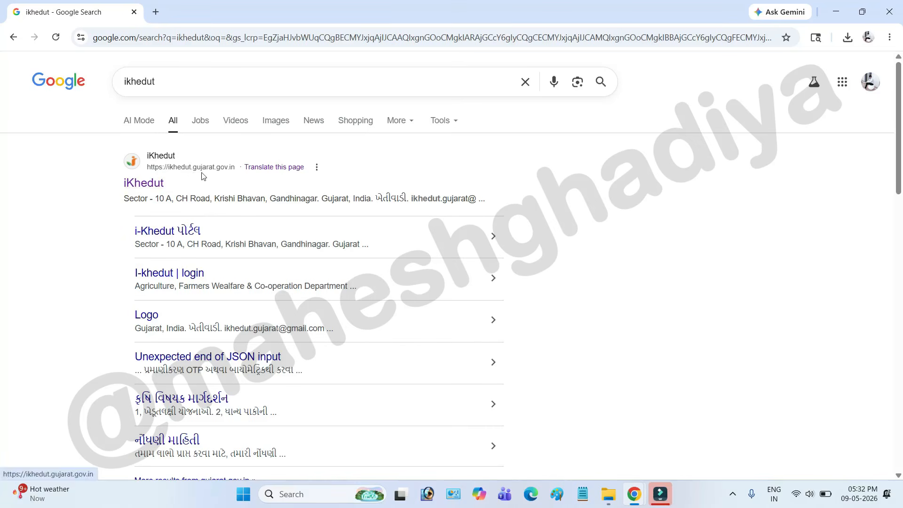
click(229, 175)
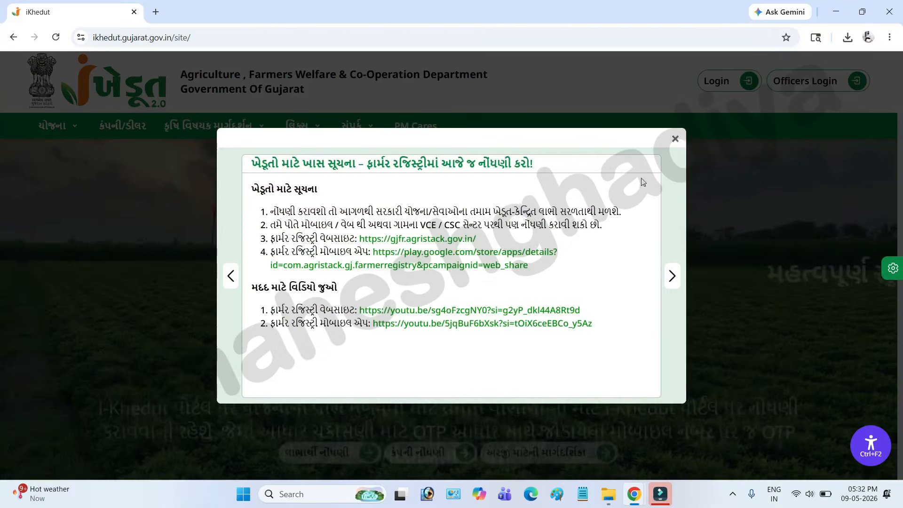
click(676, 139)
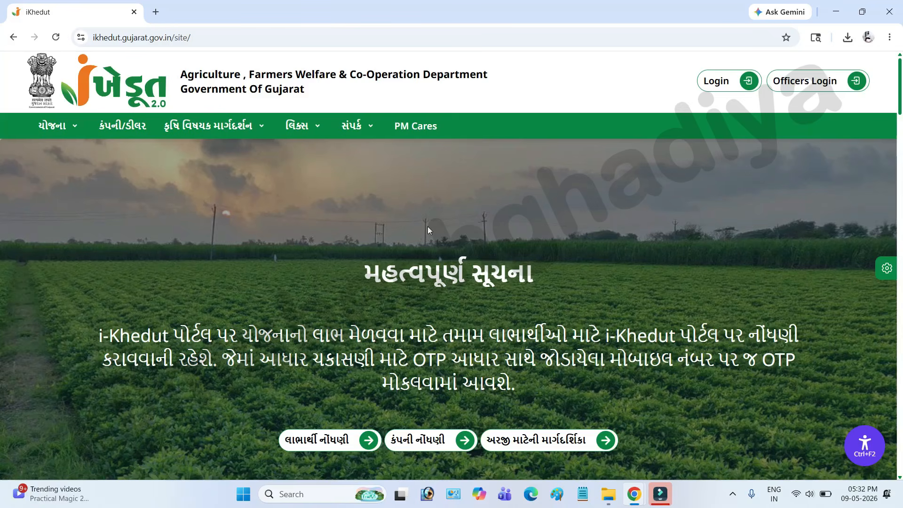
Open the beneficiary registration form and set the beneficiary type to ખેડૂત and the verification type to OTP.
click(327, 440)
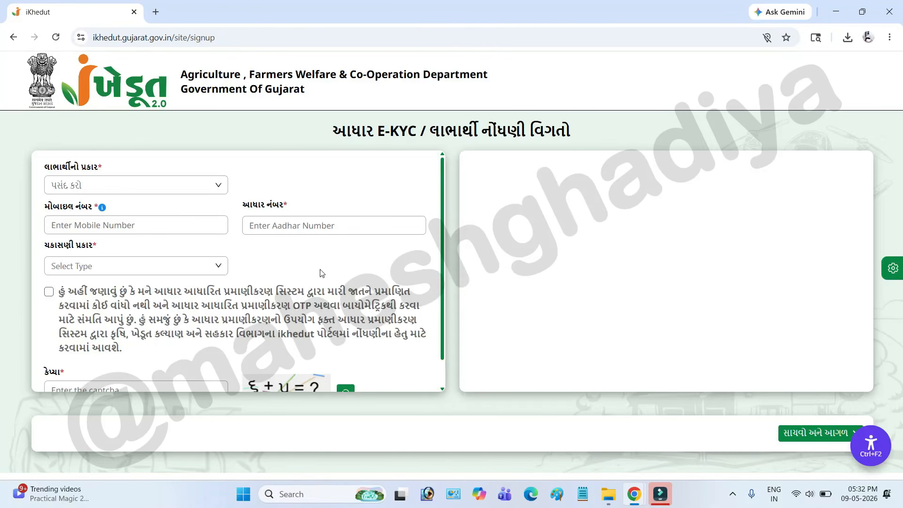
click(117, 186)
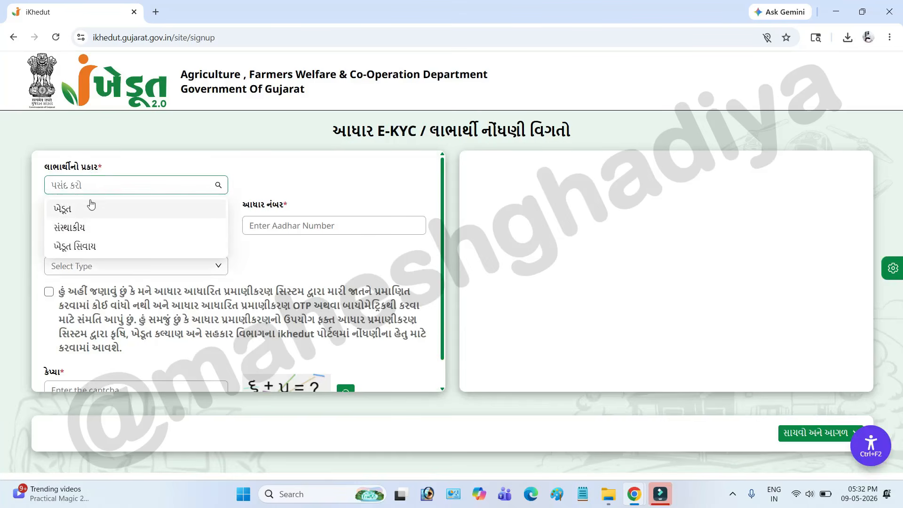
click(87, 214)
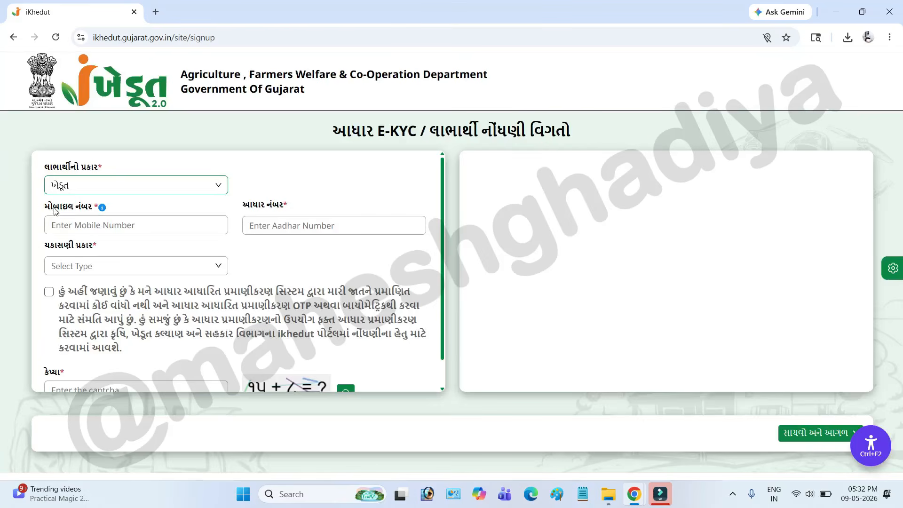
drag(54, 209, 86, 215)
drag(244, 205, 293, 211)
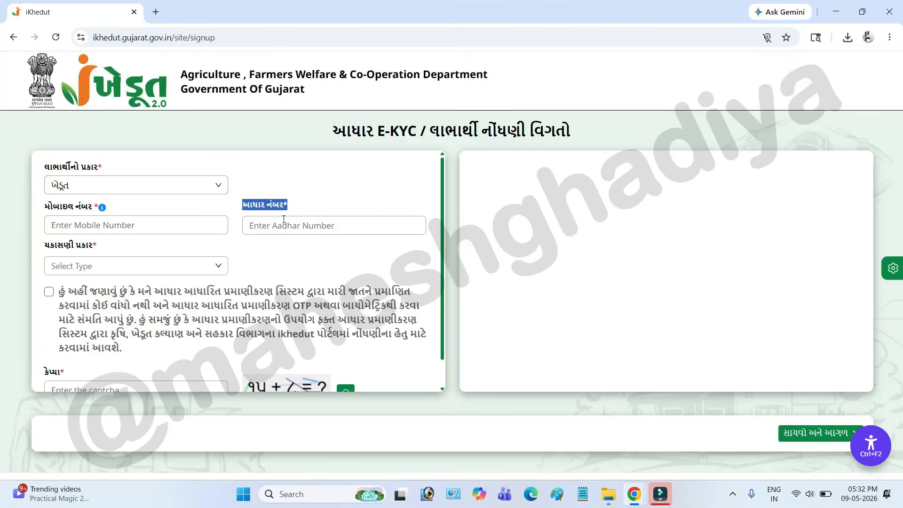
click(124, 262)
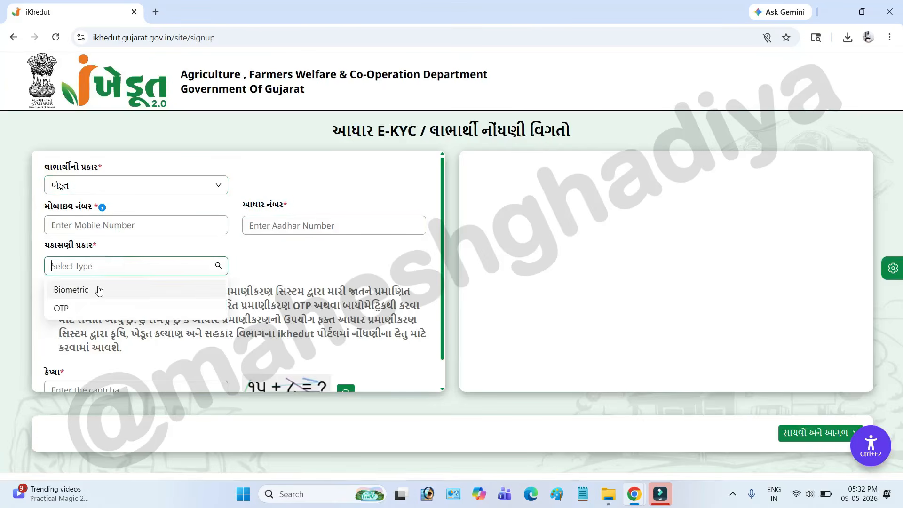
click(73, 310)
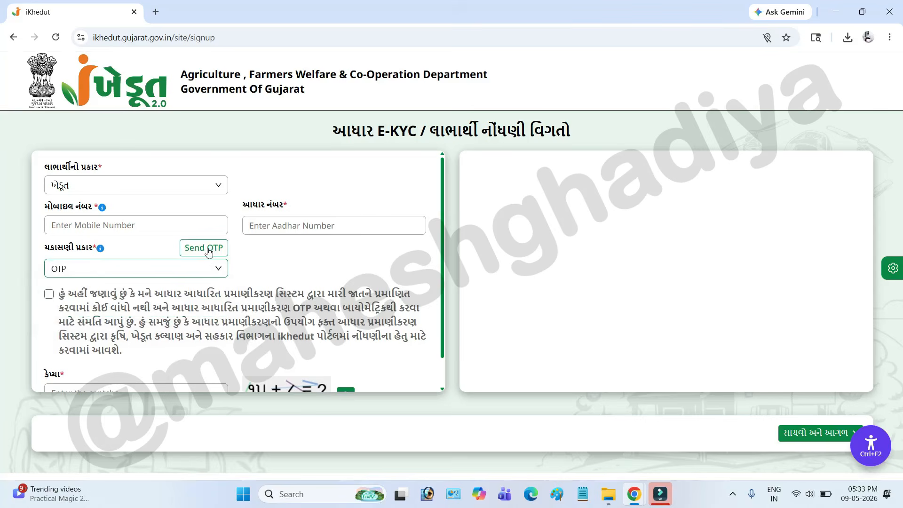
Examine the Aadhaar number field, consent statement and captcha section of the registration form.
drag(243, 205, 286, 207)
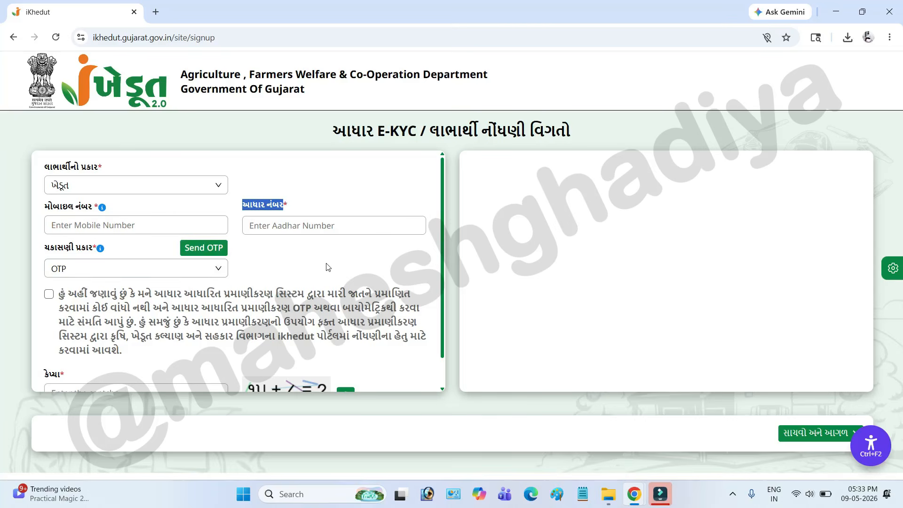
drag(171, 308, 79, 316)
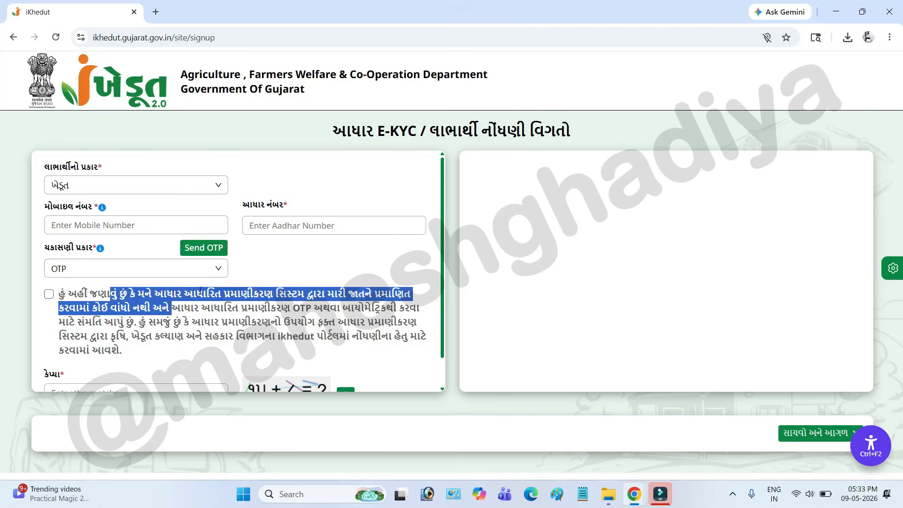
scroll(194, 292, down, 1)
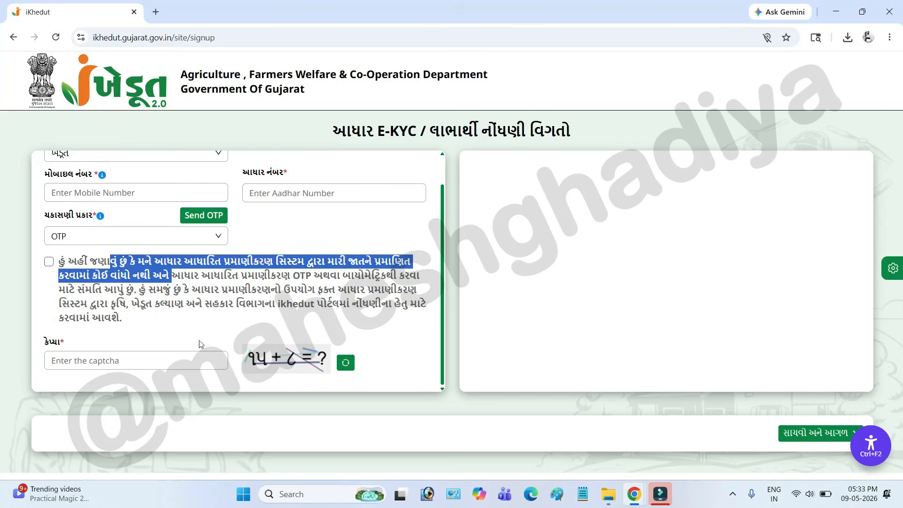
click(136, 361)
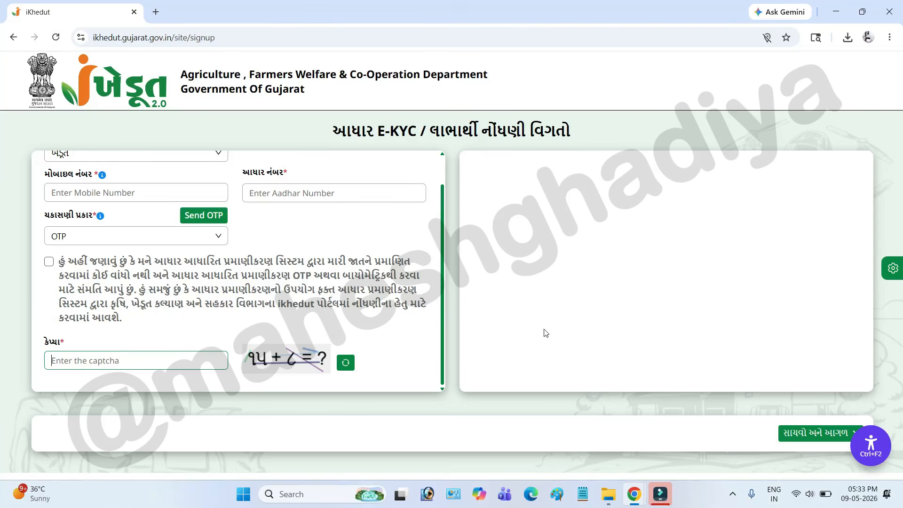
scroll(416, 339, up, 1)
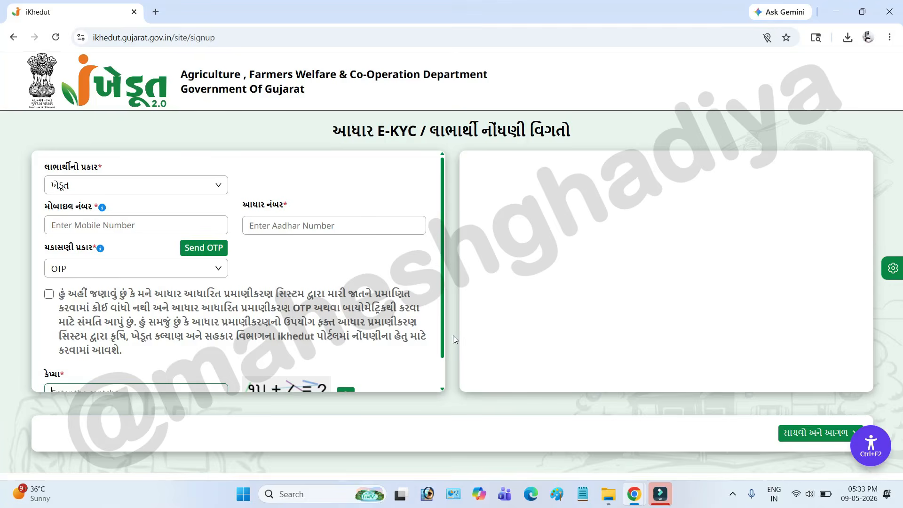
Return to the portal's home page and log in with the registered mobile number, account password and captcha.
key(alt+Left)
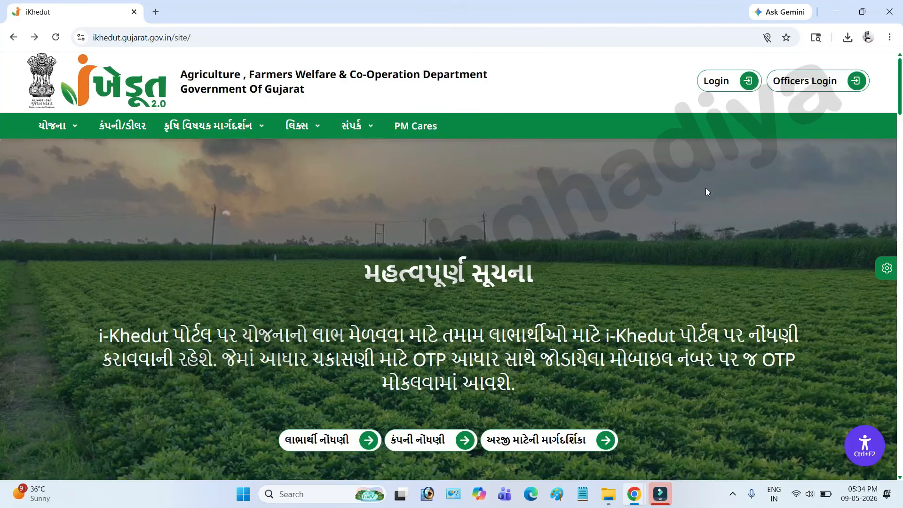
click(718, 85)
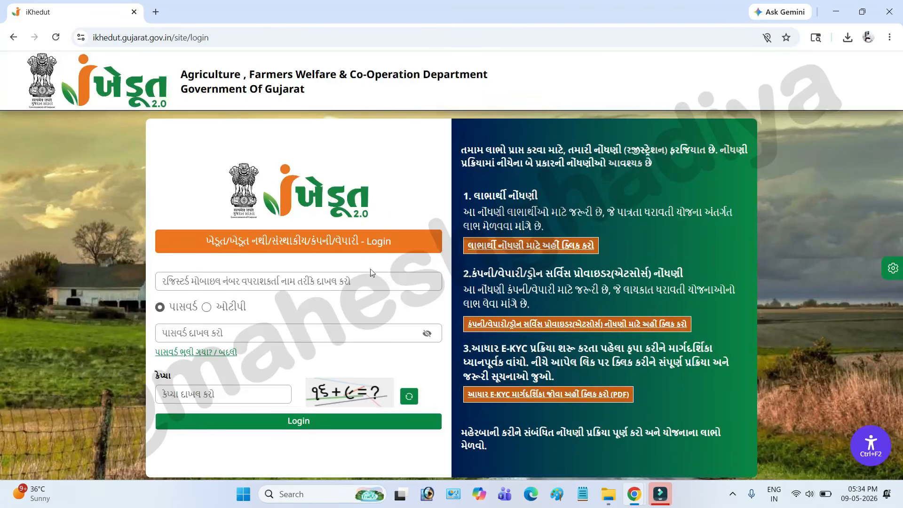
click(167, 286)
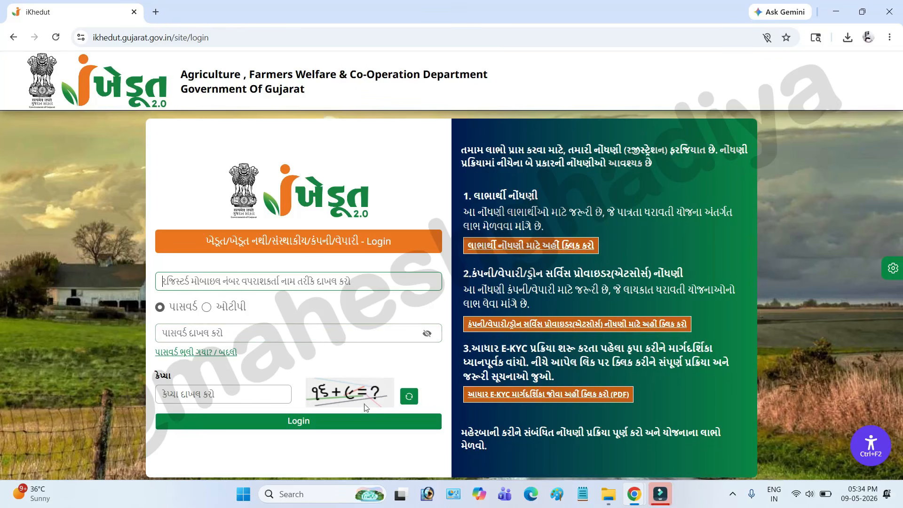
click(220, 395)
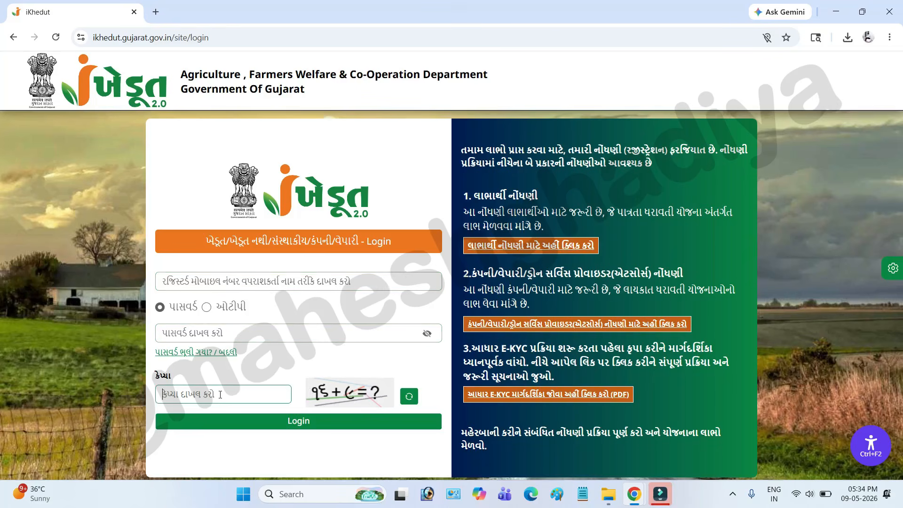
click(305, 425)
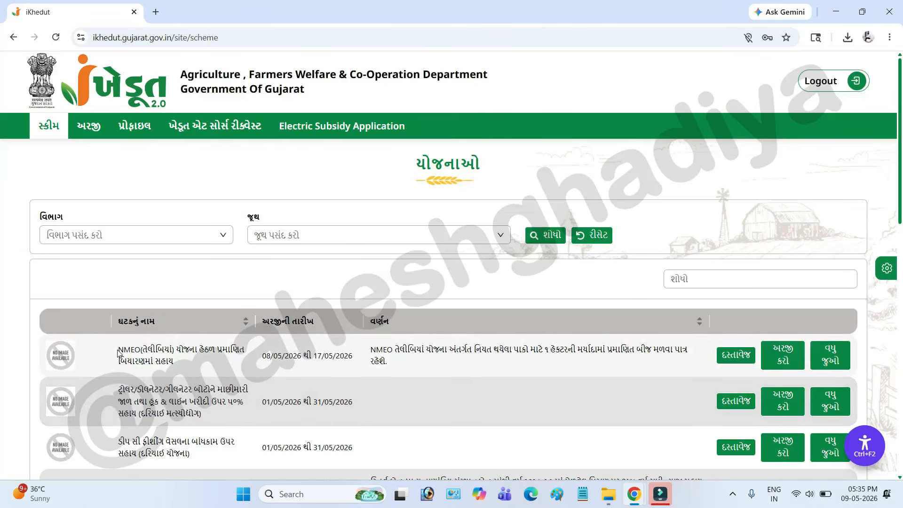
Start an application for the NMEO(તેલીબિયાં) certified seed assistance scheme and continue past its instructions page to the application form.
drag(118, 352, 222, 351)
drag(121, 362, 183, 364)
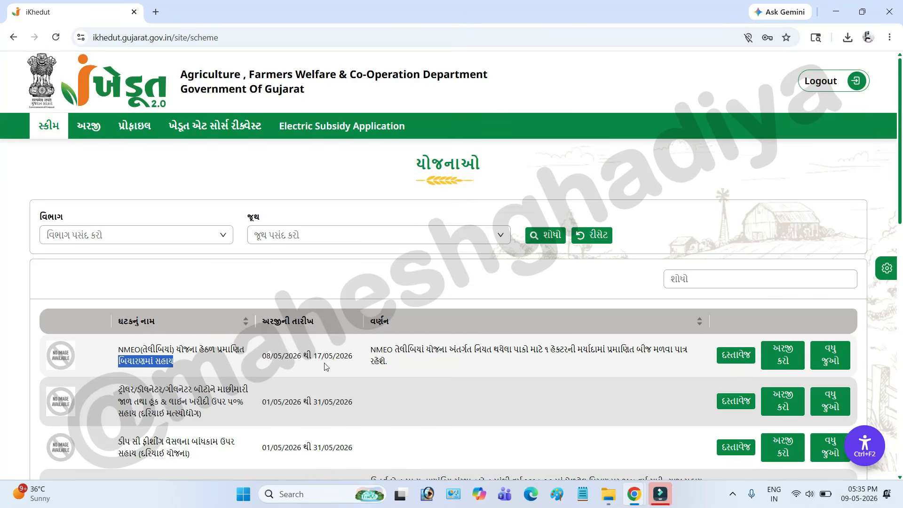
drag(315, 357, 262, 359)
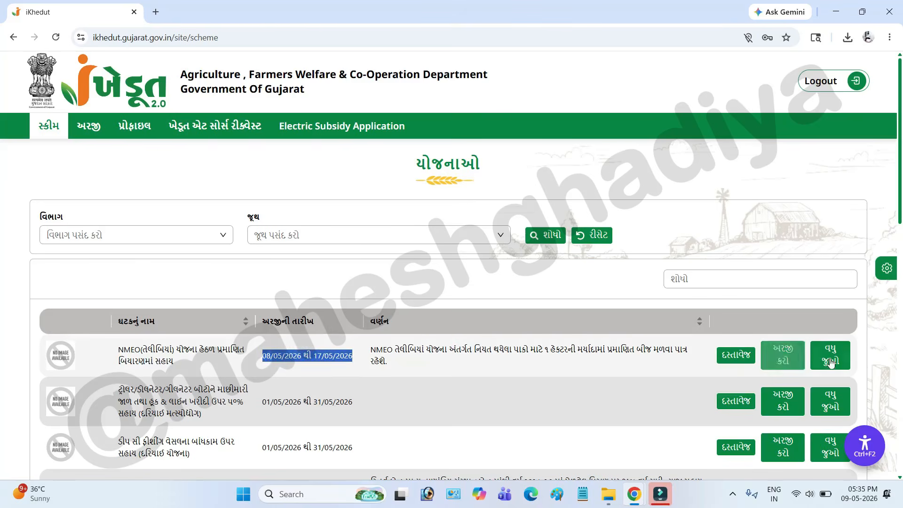
click(782, 361)
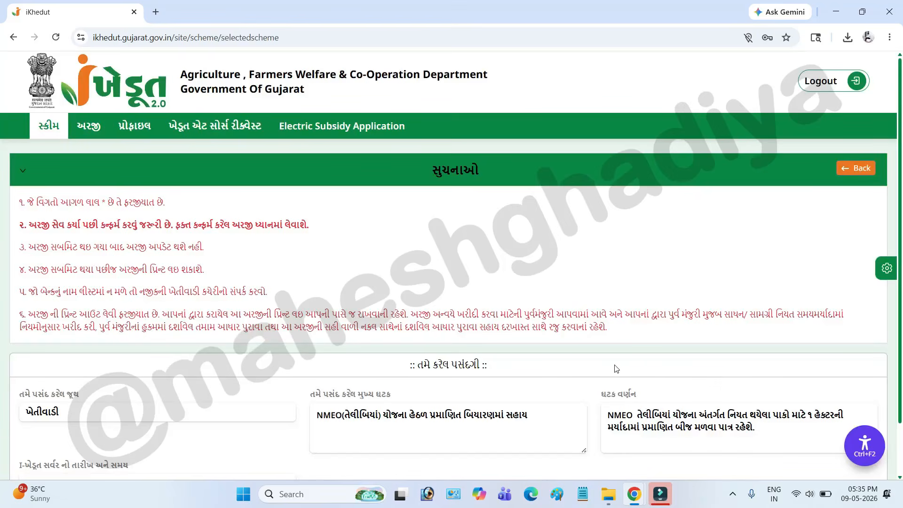
scroll(607, 366, down, 1)
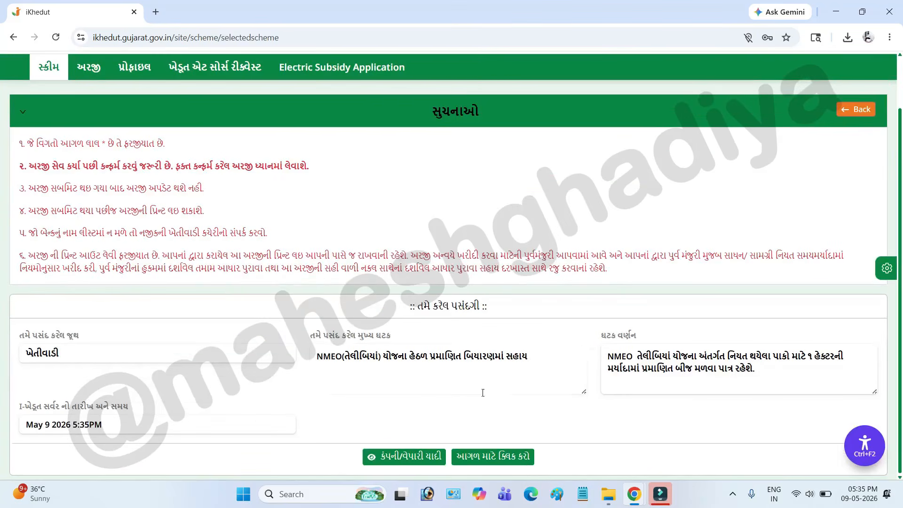
click(506, 462)
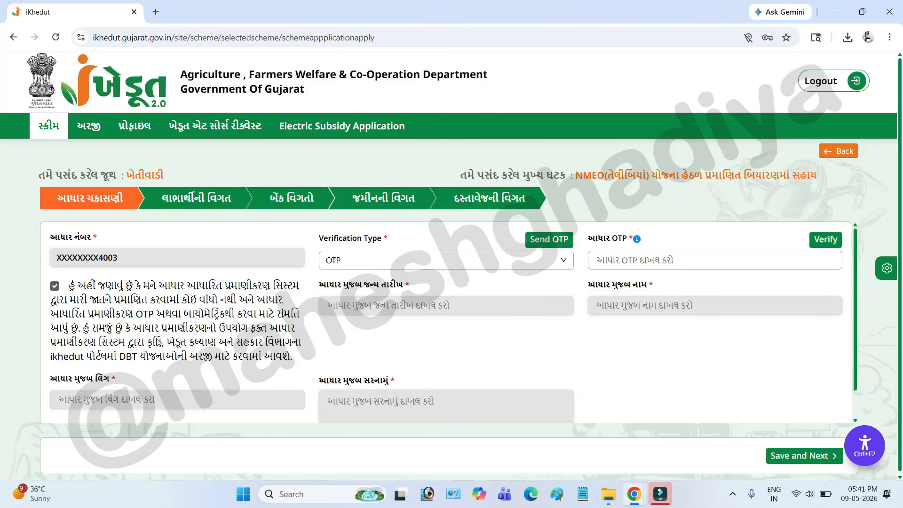
Check the Aadhaar number and consent, set the verification type to OTP and request the Aadhaar OTP.
drag(50, 201, 125, 211)
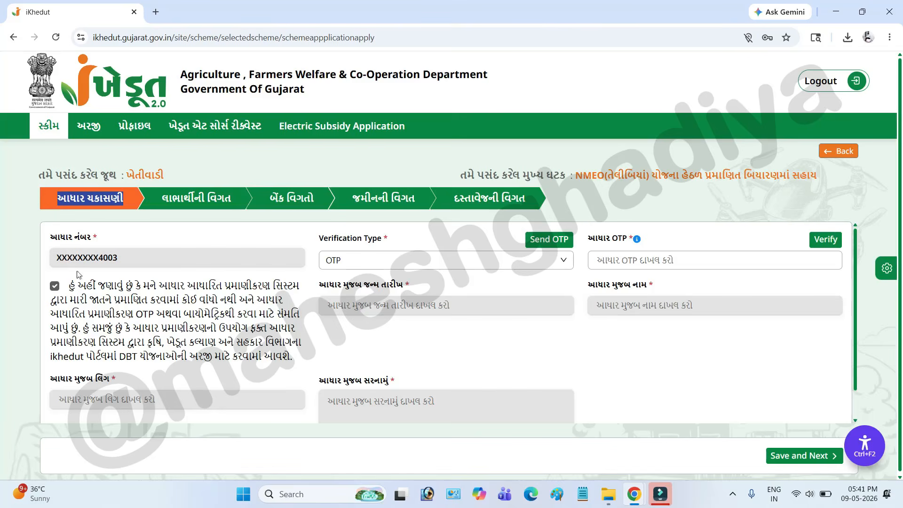
drag(61, 258, 114, 258)
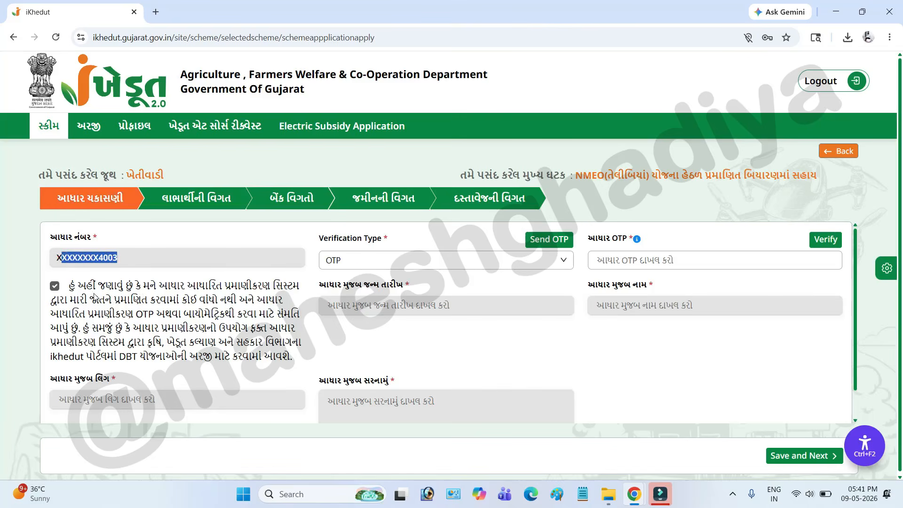
drag(79, 287, 148, 359)
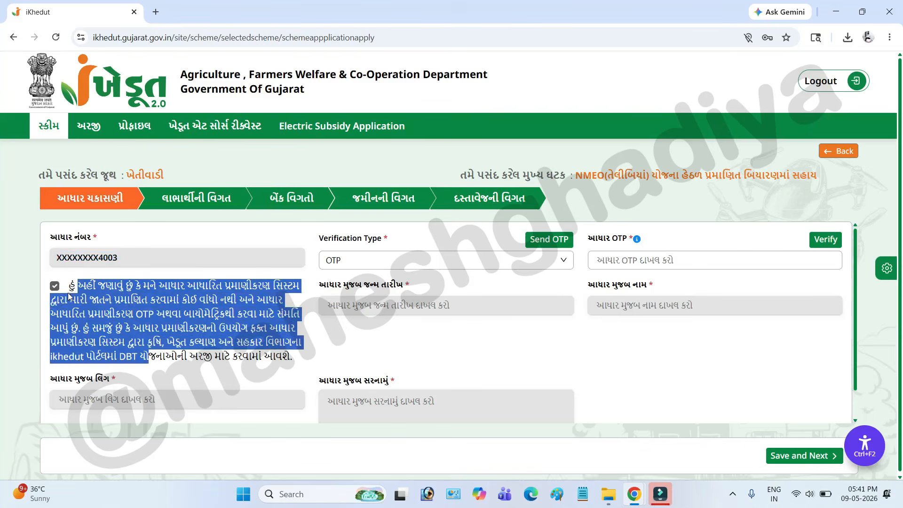
drag(319, 239, 372, 243)
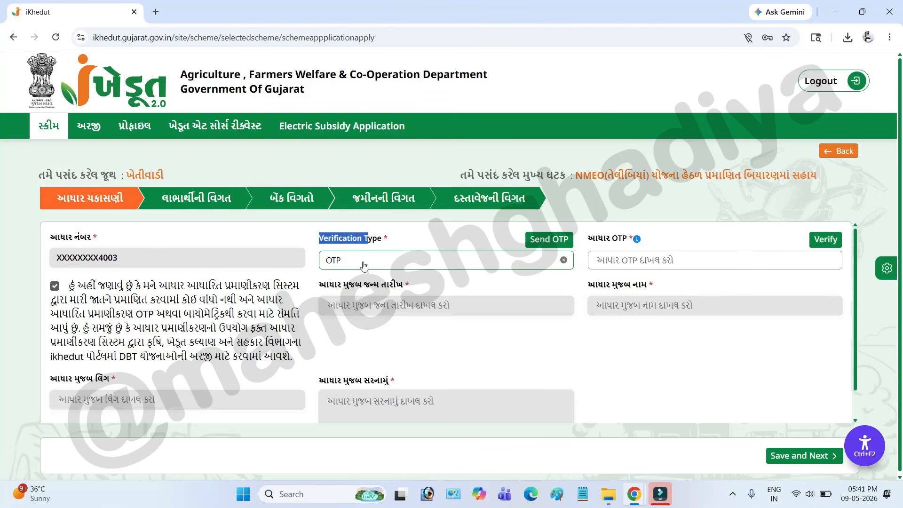
click(362, 263)
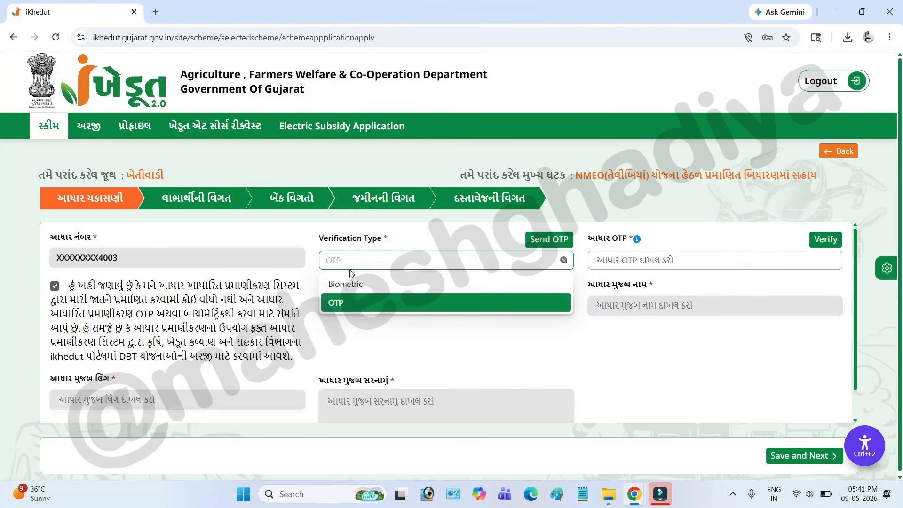
click(339, 306)
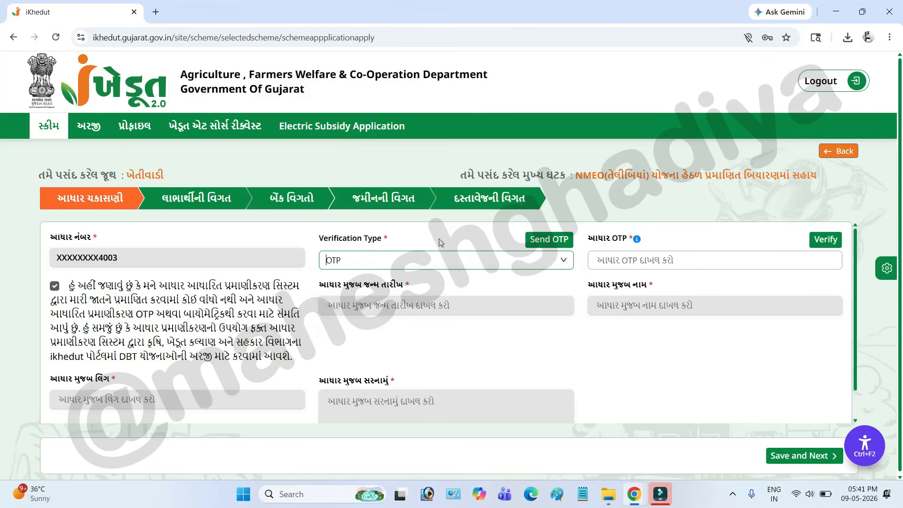
click(545, 245)
Examine the Aadhaar OTP, date of birth, name and address fields in the Aadhaar verification section.
drag(589, 238, 634, 238)
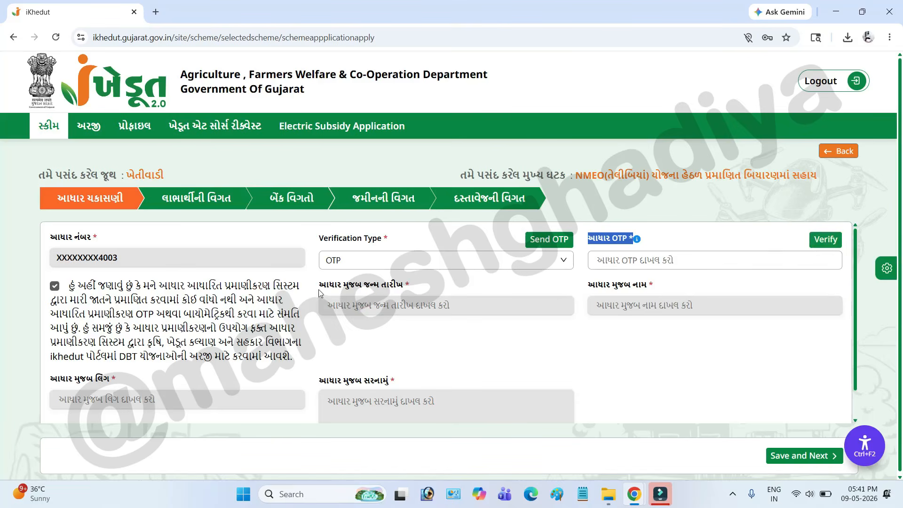
drag(321, 289, 405, 287)
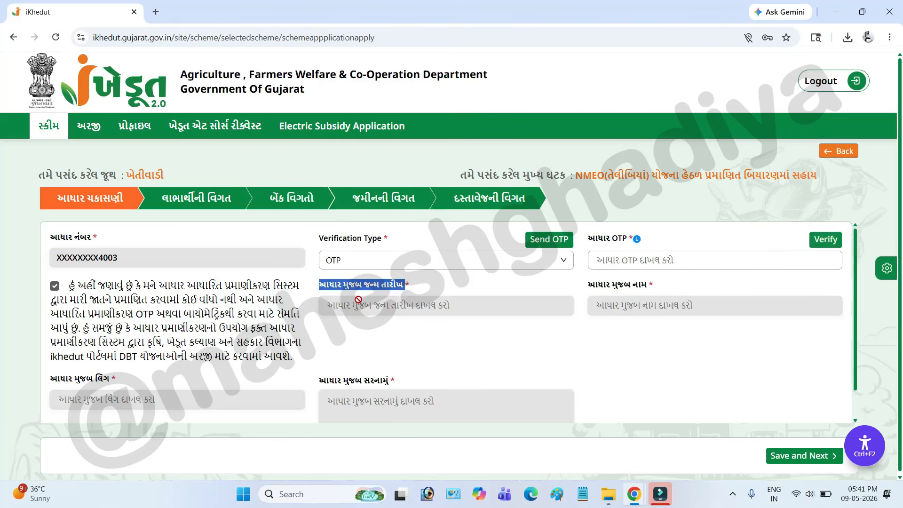
drag(606, 288, 647, 290)
drag(337, 381, 384, 381)
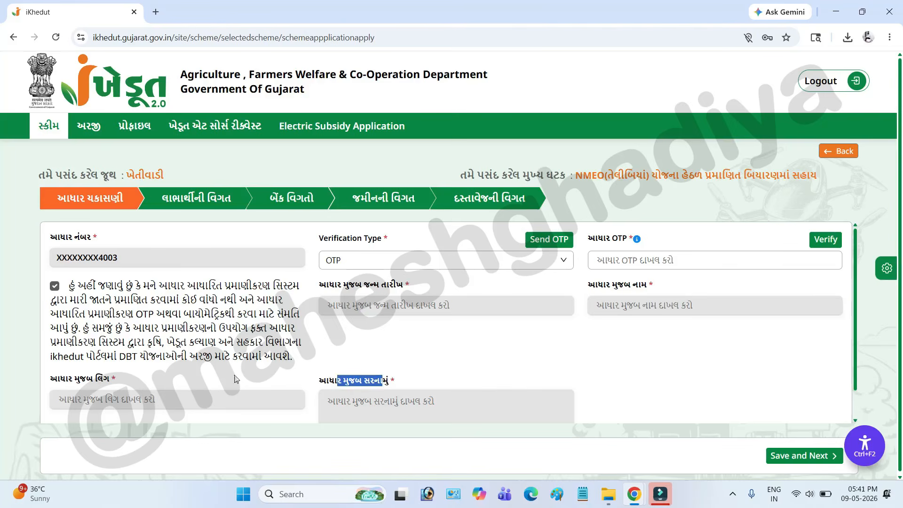
Examine the Aadhaar gender field and the beneficiary's Aadhaar name, caste, disability and mobile number fields.
drag(58, 381, 94, 382)
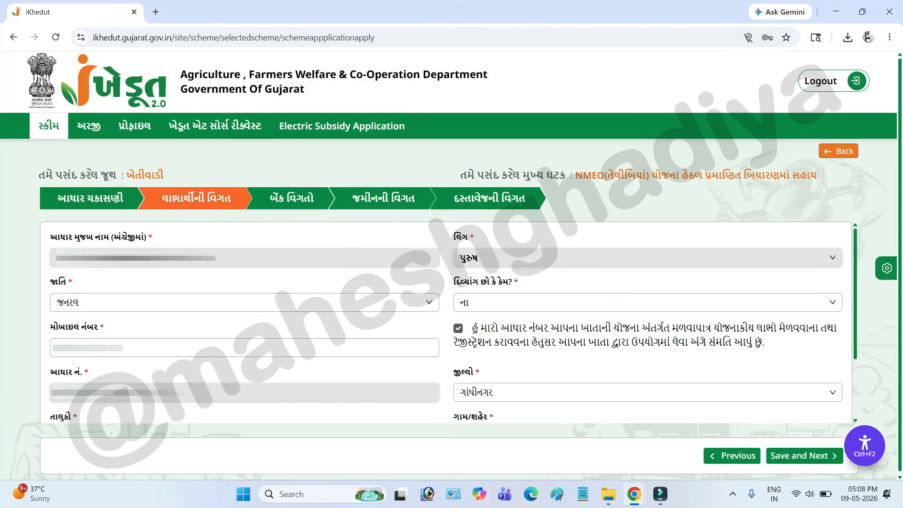
drag(61, 237, 146, 238)
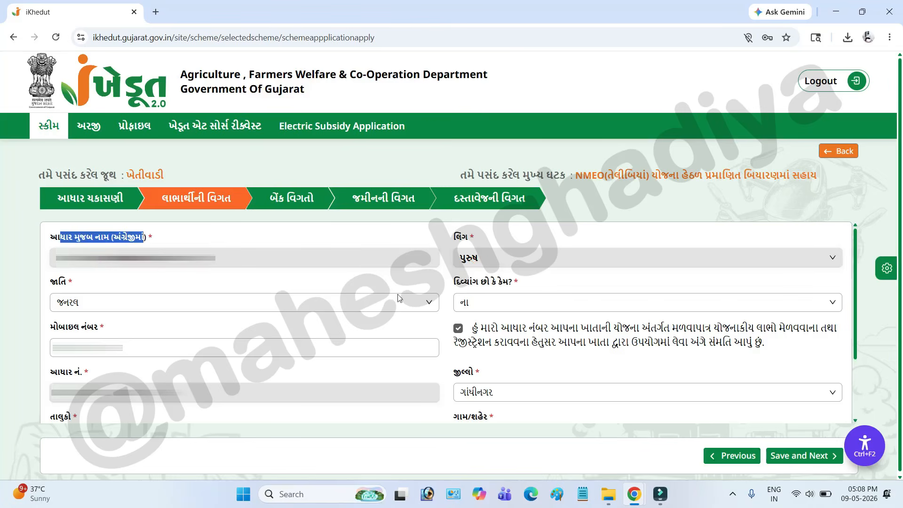
click(155, 307)
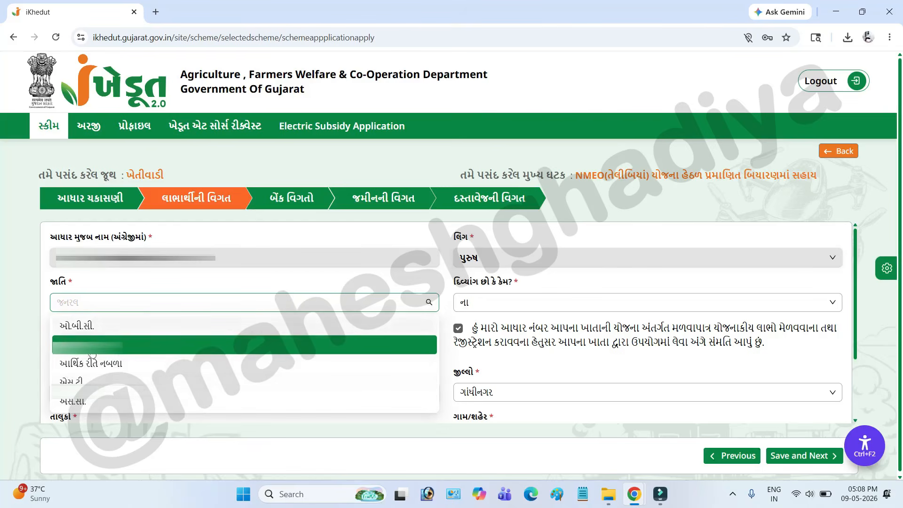
click(218, 279)
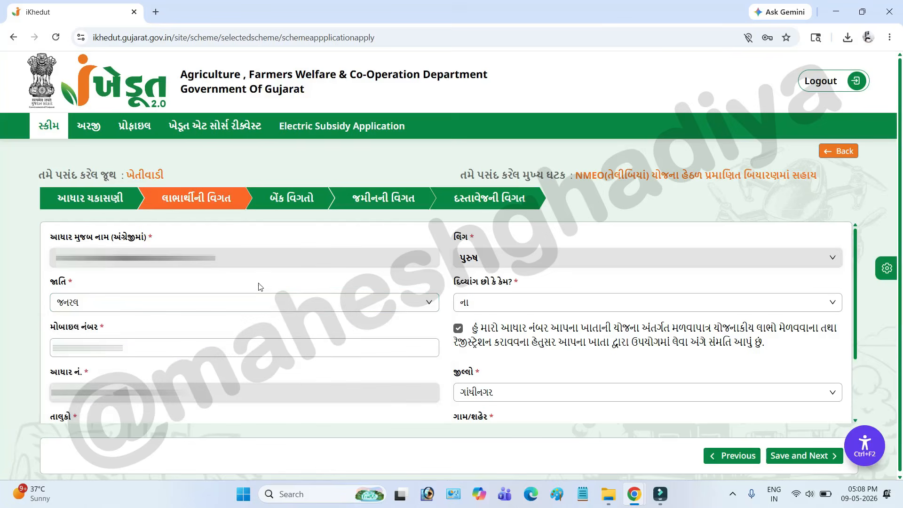
click(487, 305)
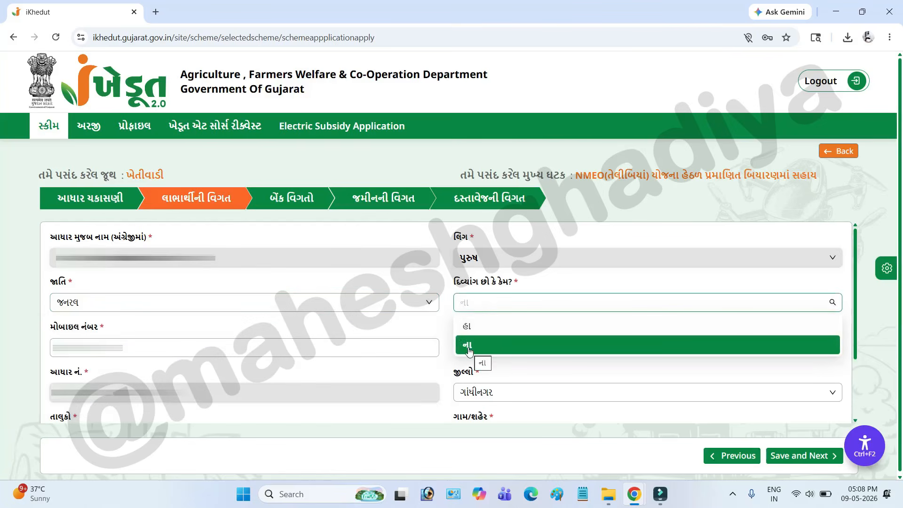
click(135, 340)
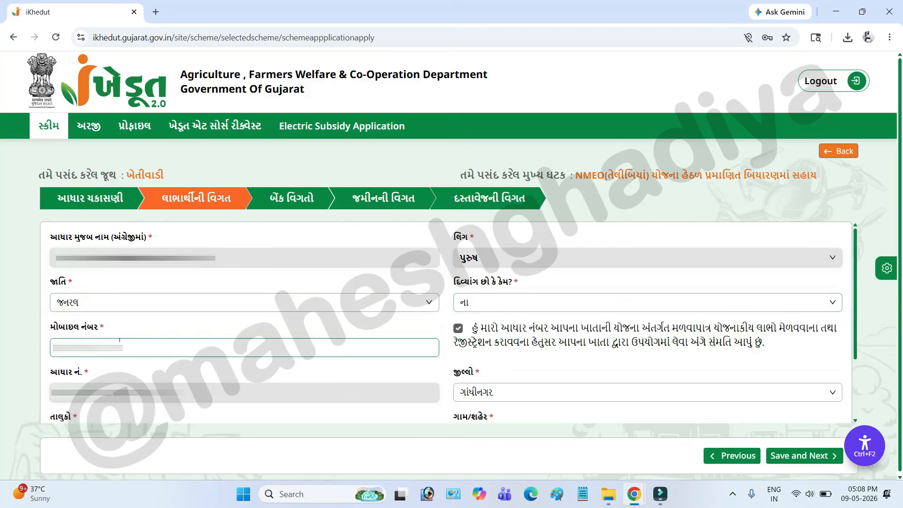
drag(58, 327, 101, 327)
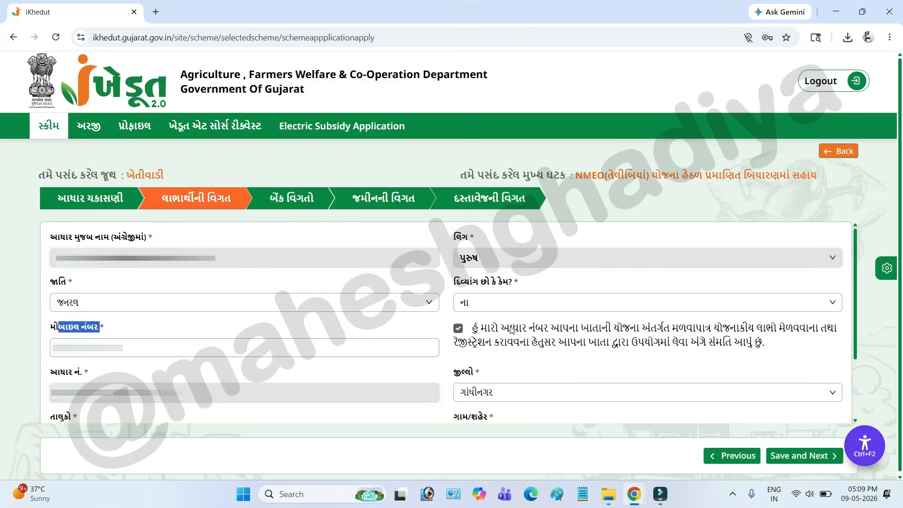
Examine the Aadhaar consent statement and the Aadhaar number, district, taluka and village fields in the beneficiary details.
drag(499, 328, 659, 352)
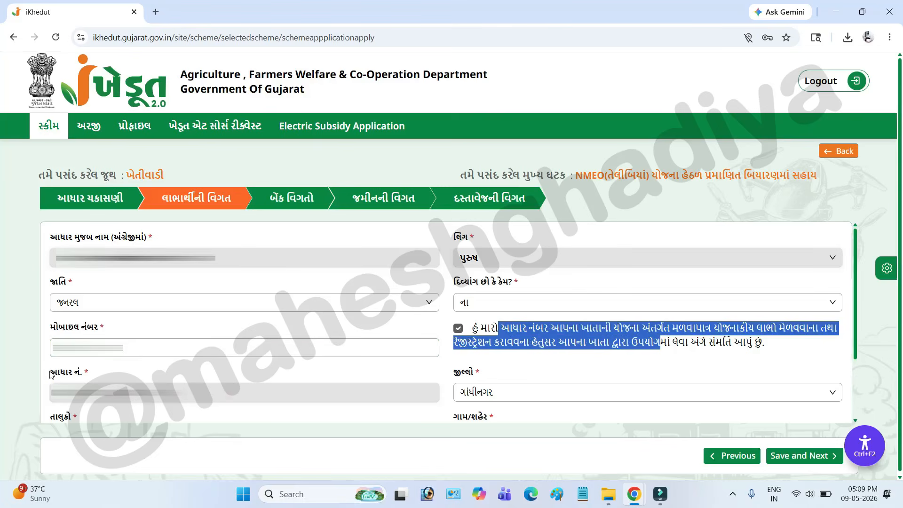
drag(49, 374, 88, 380)
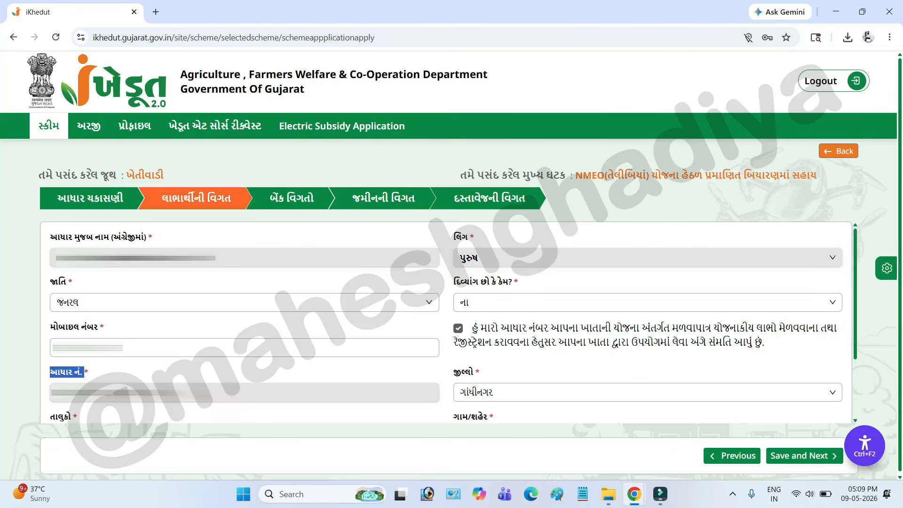
drag(451, 373, 498, 377)
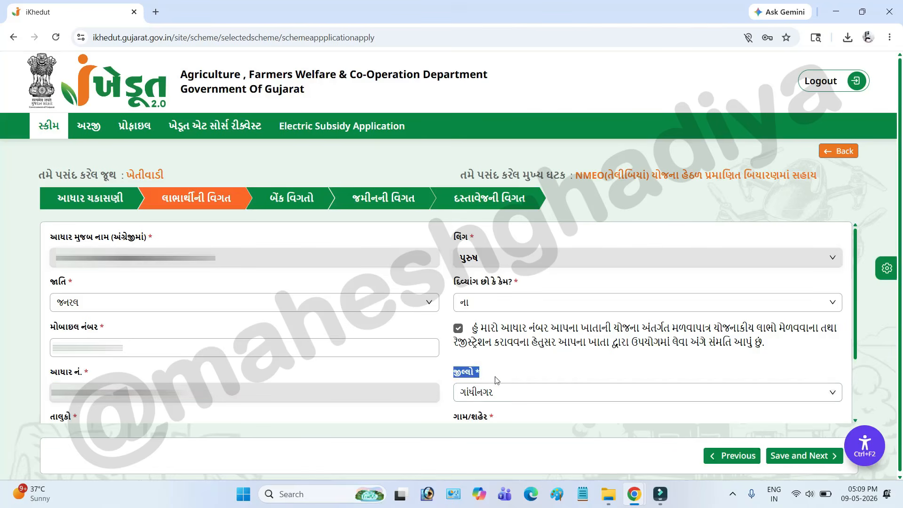
click(482, 397)
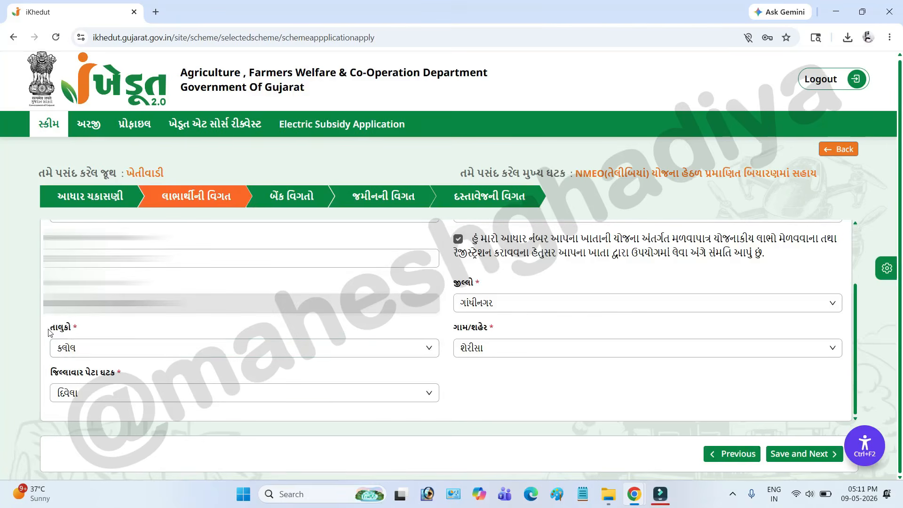
drag(49, 325, 80, 328)
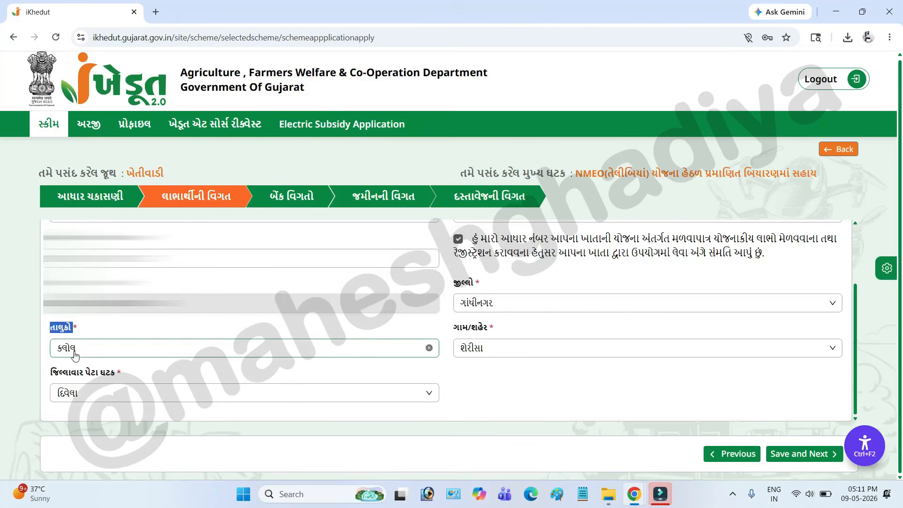
click(76, 347)
drag(452, 327, 493, 328)
click(484, 350)
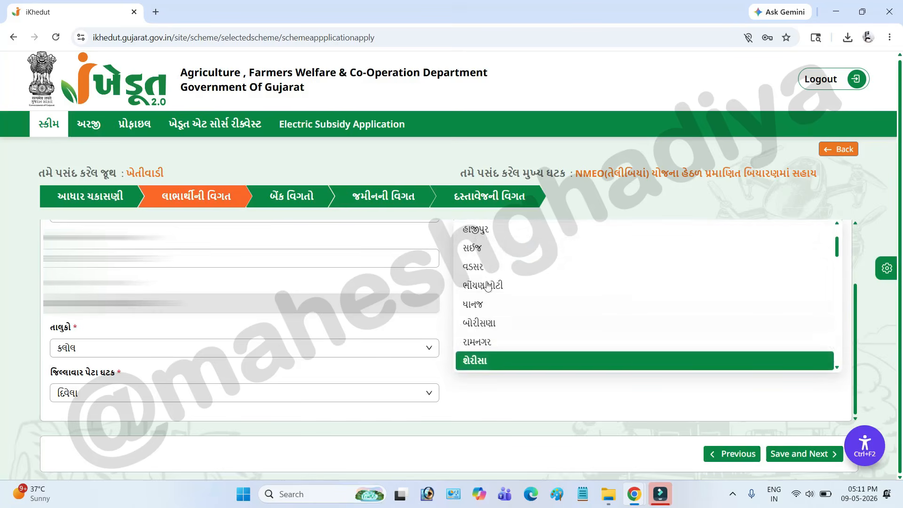
Check the district-wise sub-component options, keep દિવેલા selected, and save the beneficiary details to continue to the bank details.
drag(60, 373, 99, 394)
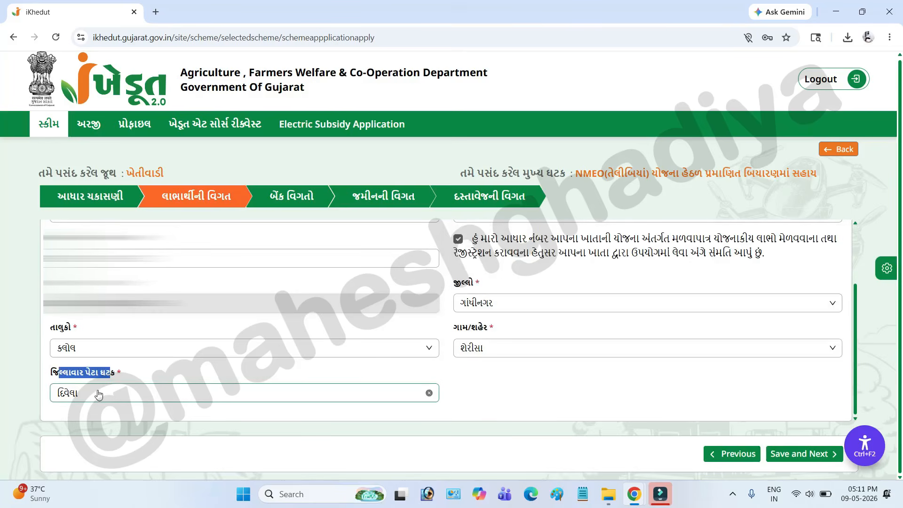
click(99, 394)
click(43, 366)
drag(55, 374, 104, 399)
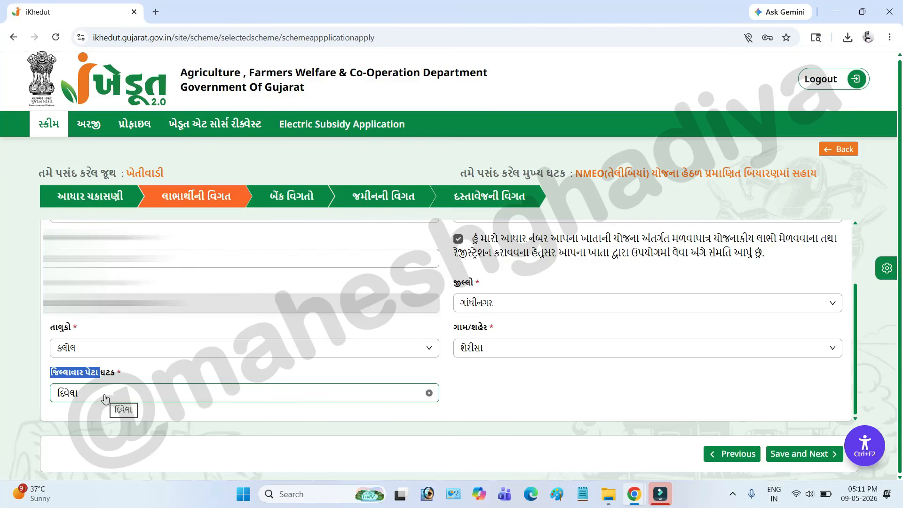
click(104, 398)
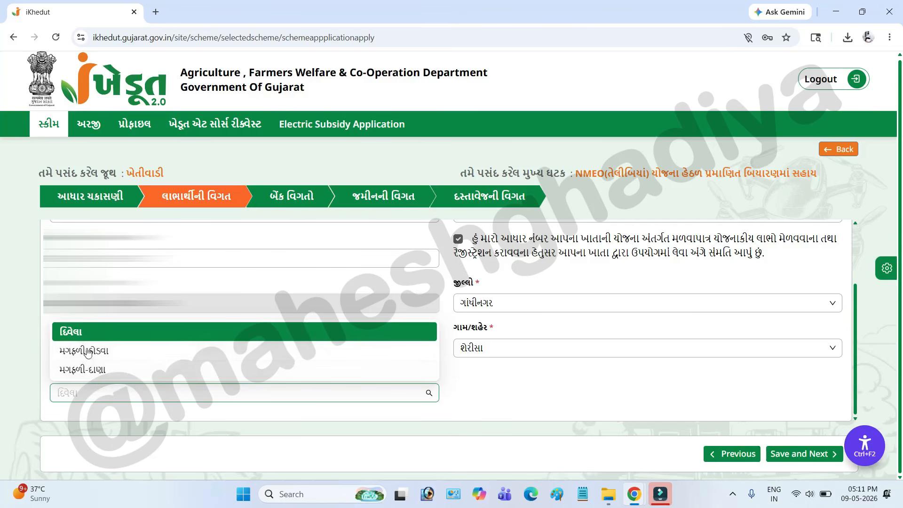
click(98, 395)
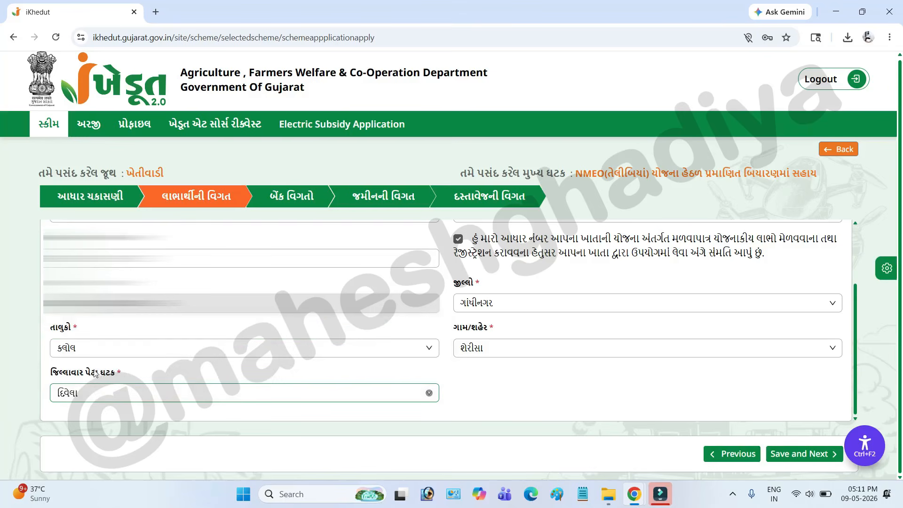
click(796, 459)
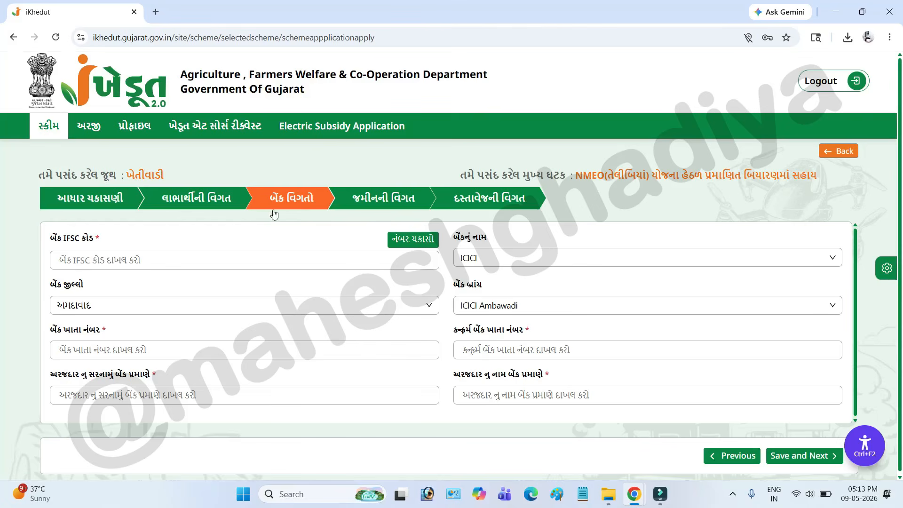
Examine the IFSC code field and the bank name, bank district and branch options in the bank details.
click(76, 253)
drag(48, 241, 98, 242)
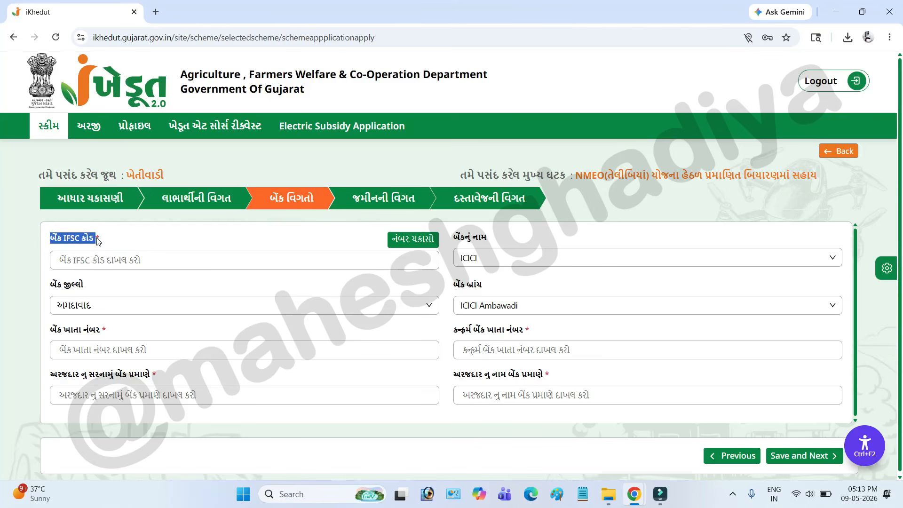
click(59, 258)
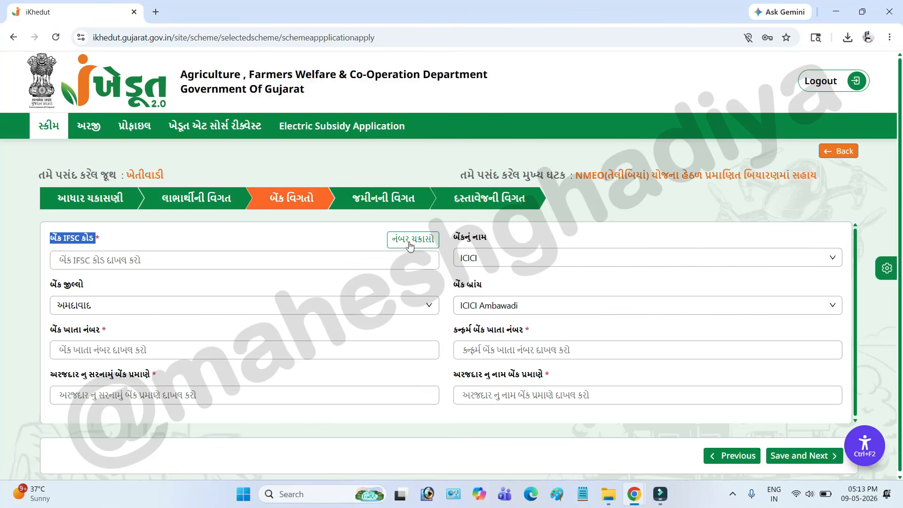
drag(454, 240, 493, 244)
click(490, 256)
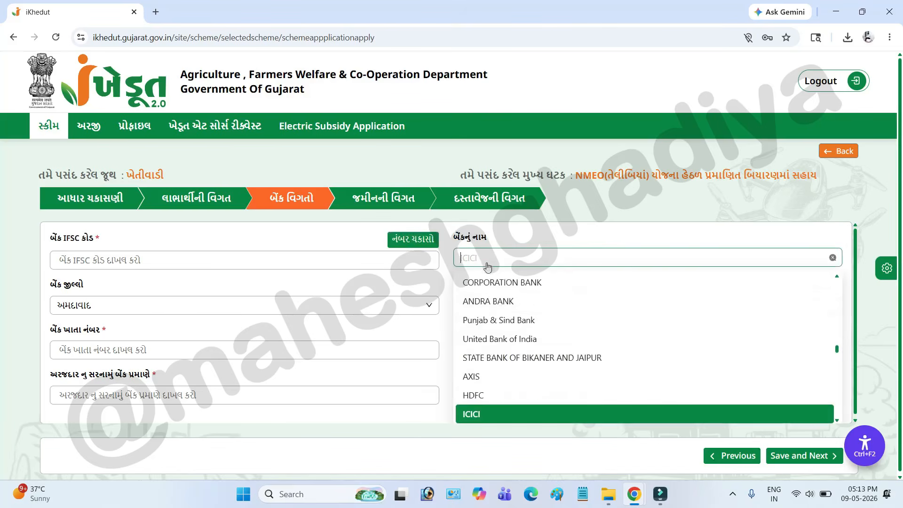
click(374, 286)
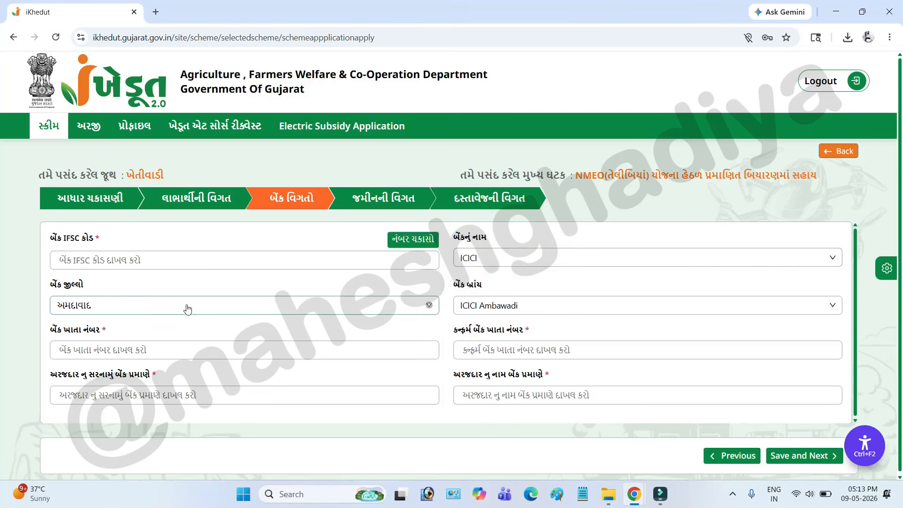
click(167, 309)
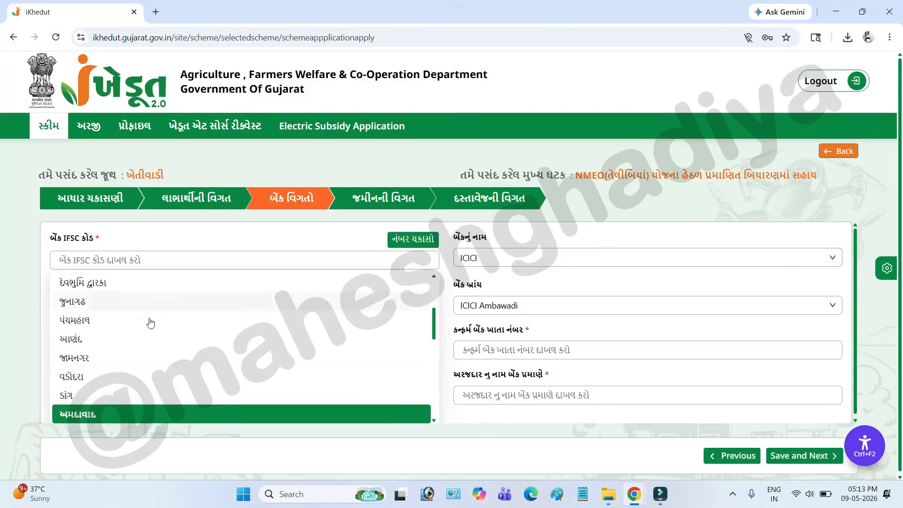
click(530, 306)
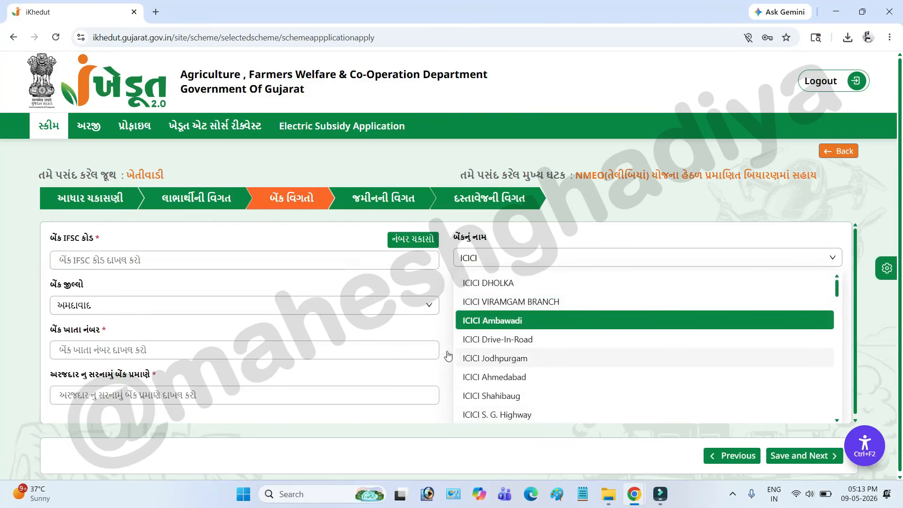
Examine the bank account number, account number confirmation, and applicant's address and name as per bank fields.
click(52, 344)
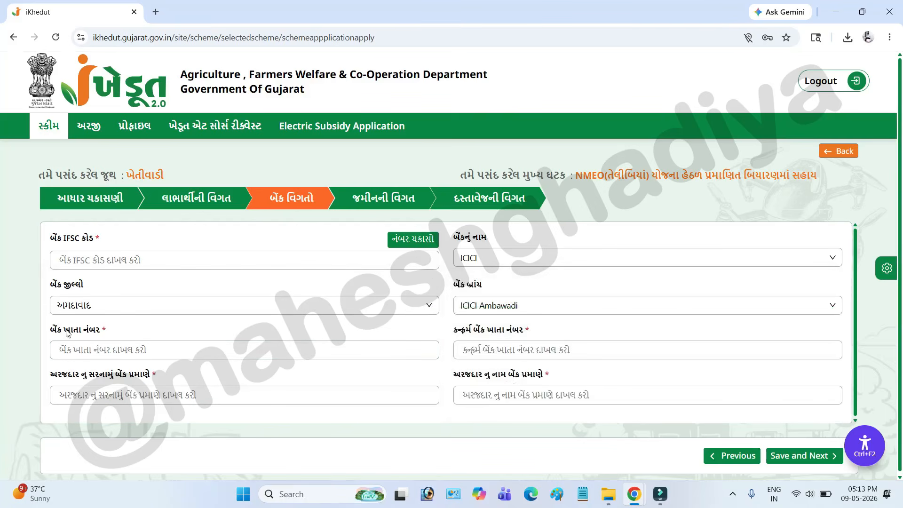
drag(56, 330, 101, 331)
click(101, 349)
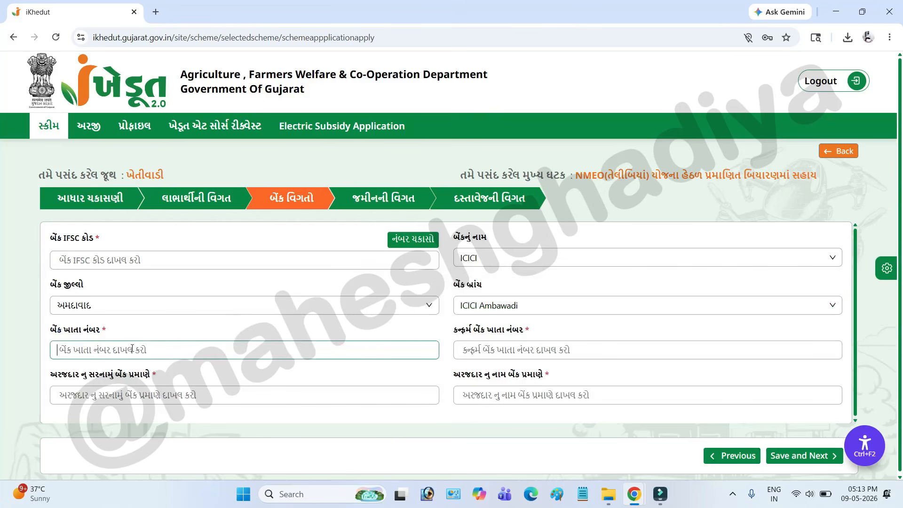
drag(463, 332, 523, 347)
click(487, 361)
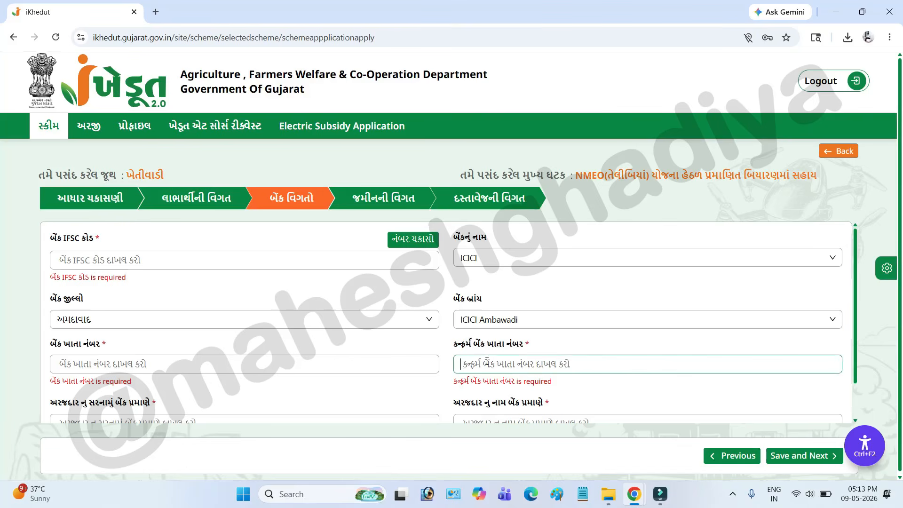
scroll(541, 369, down, 1)
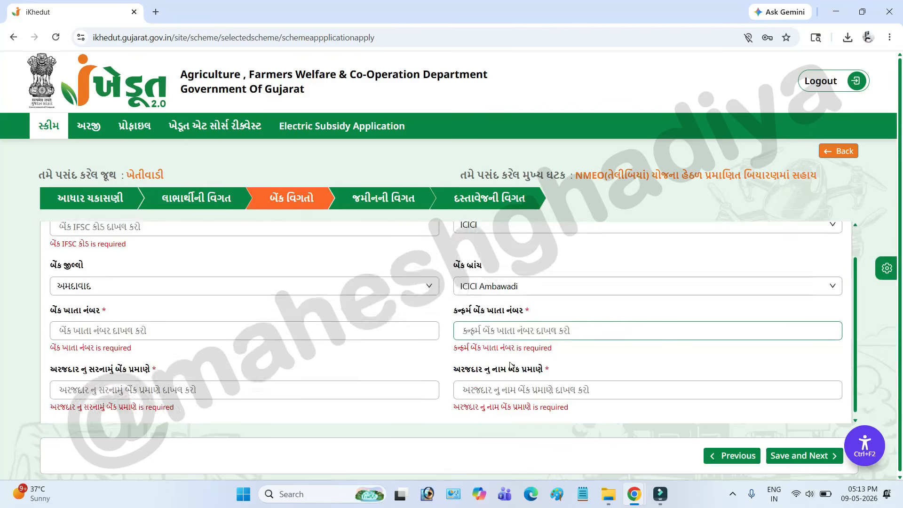
click(106, 377)
drag(58, 362, 143, 362)
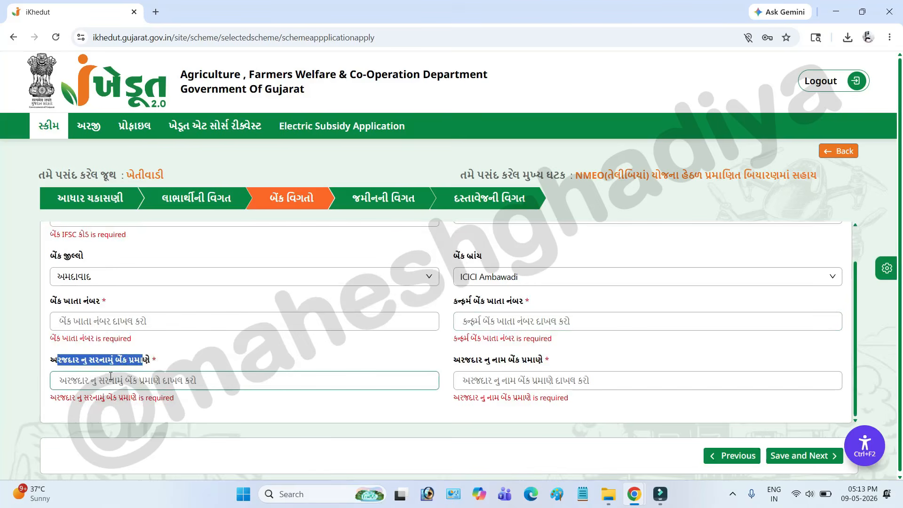
click(83, 381)
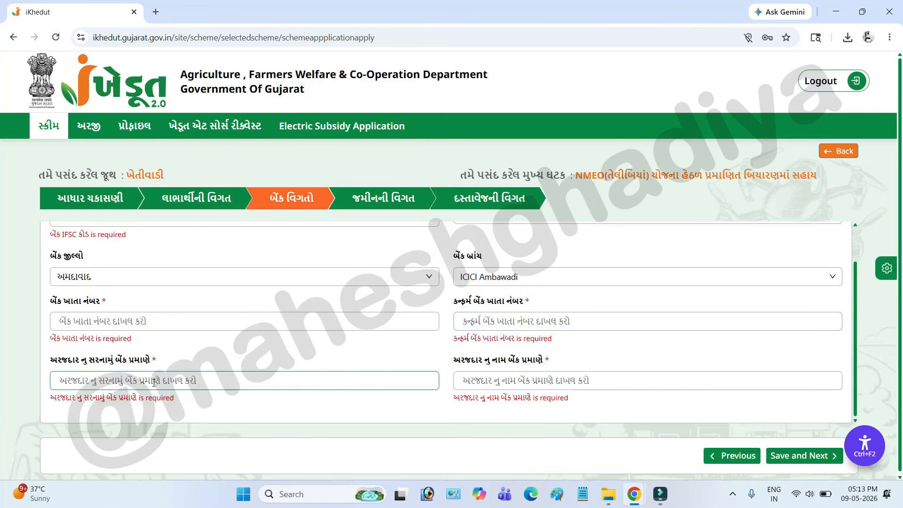
drag(456, 362, 533, 373)
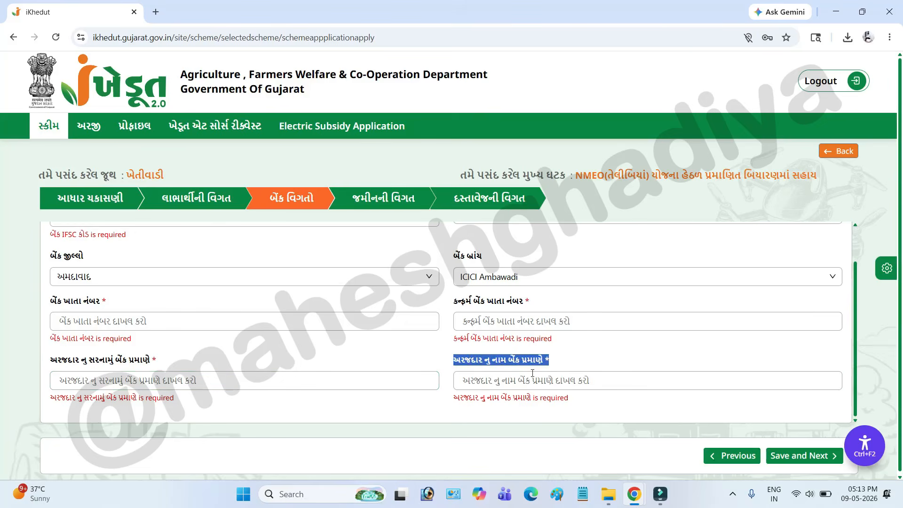
click(468, 380)
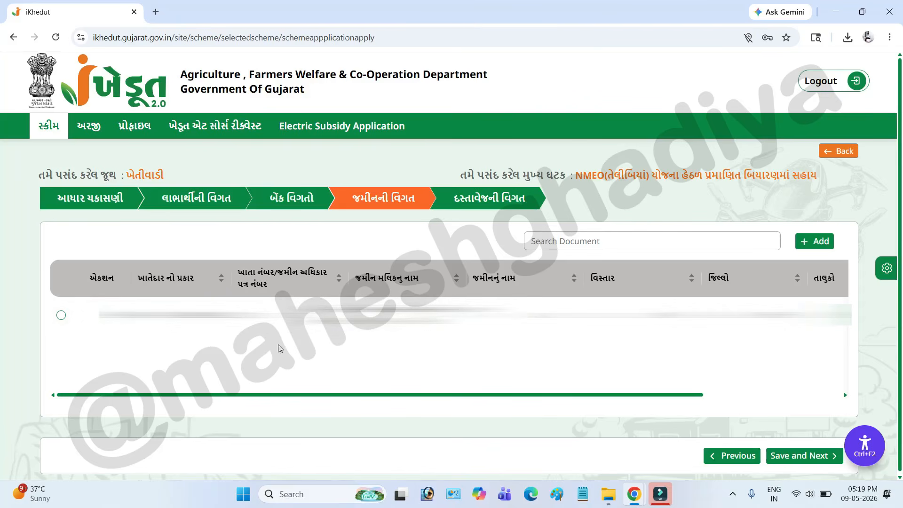
Select the listed land record for the application.
click(61, 316)
Start a new land detail entry with the holder type જમીન રેકોર્ડ ધરાવું છું and go to its land name field.
click(815, 242)
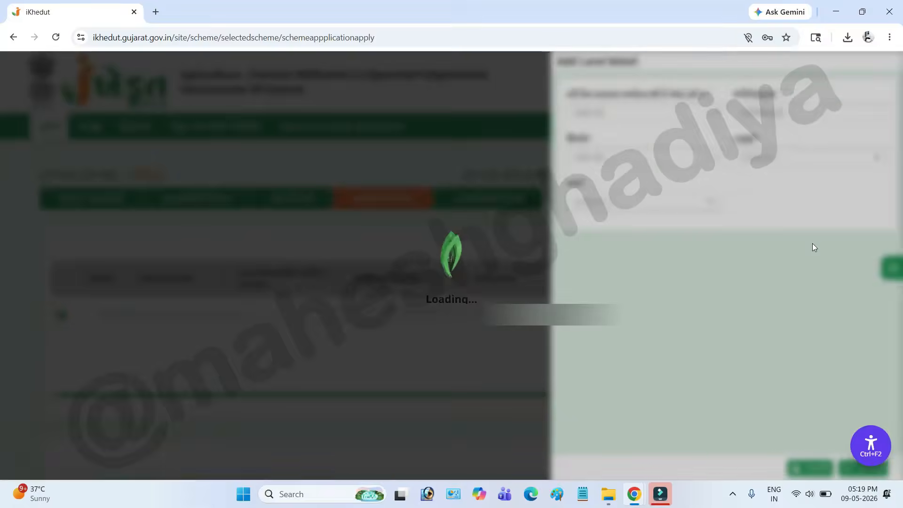
click(640, 116)
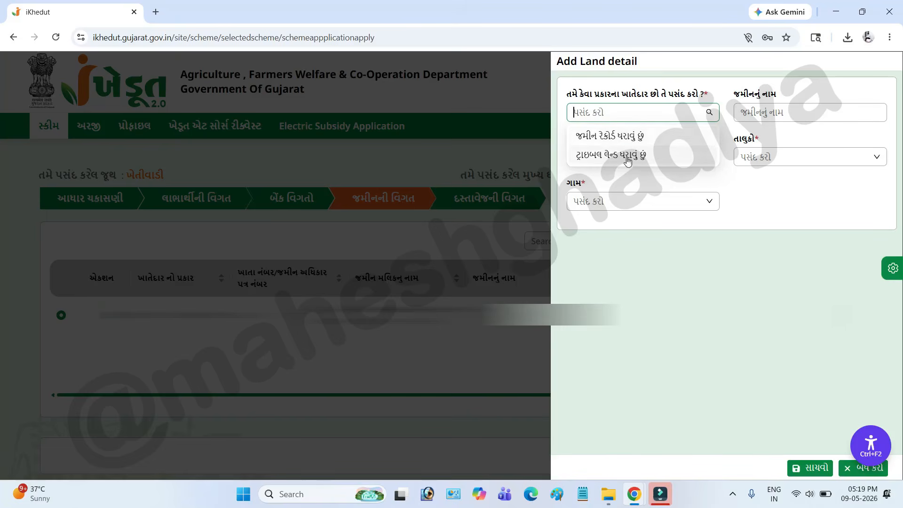
click(615, 139)
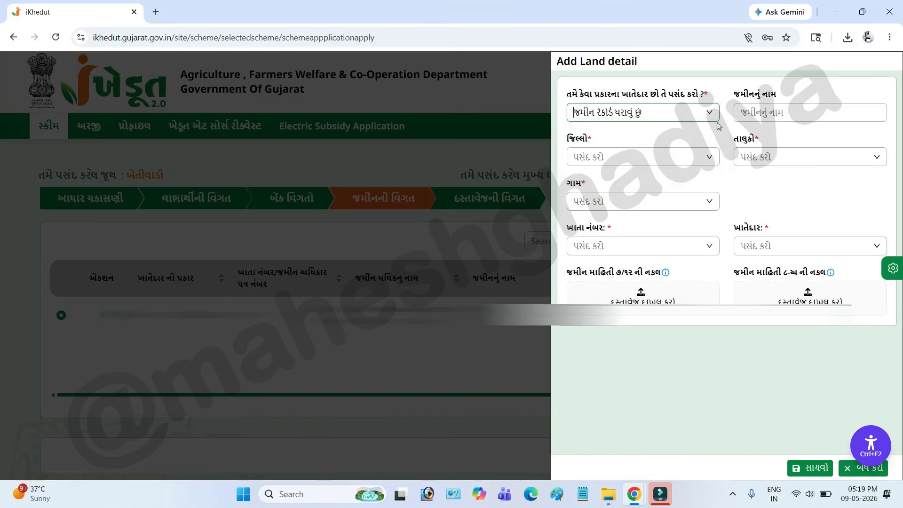
drag(741, 93, 776, 108)
click(765, 111)
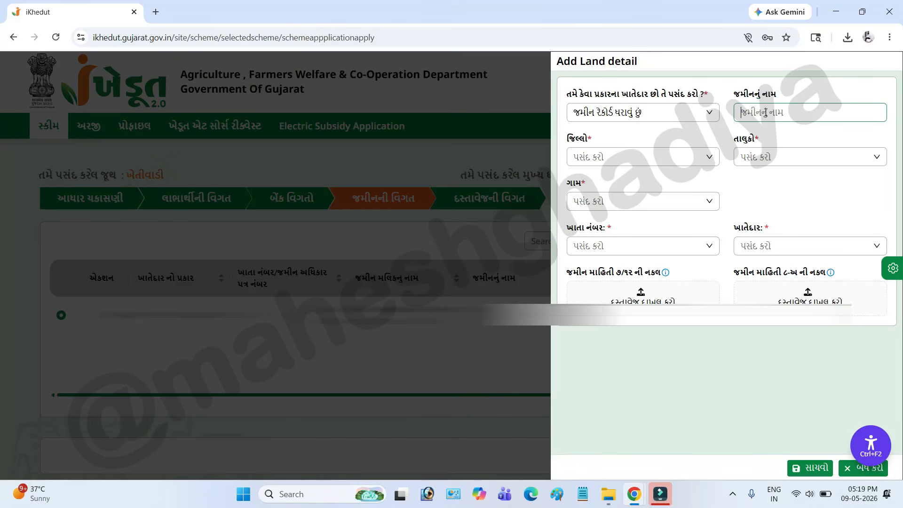
Set the district to ગાંધીનગર and the taluka to કલોલ for the new land entry.
click(640, 157)
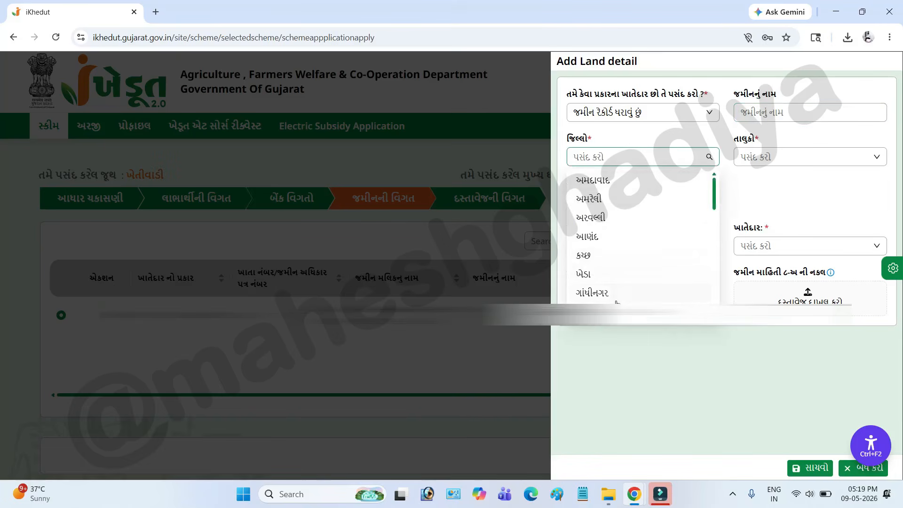
click(613, 294)
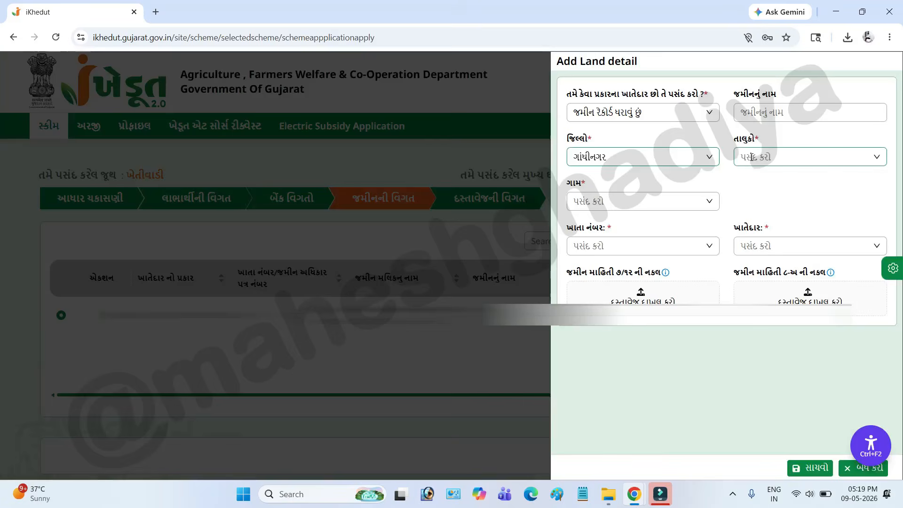
click(663, 160)
click(801, 157)
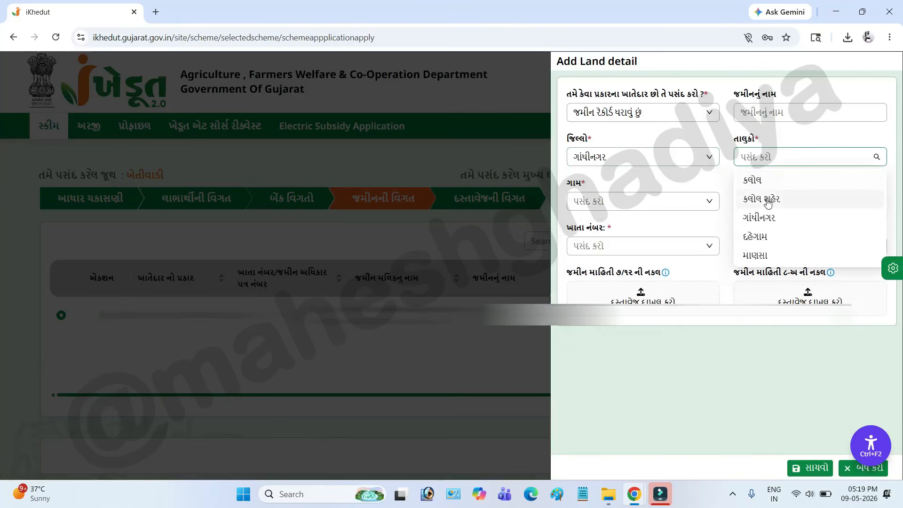
click(757, 184)
Examine the village, account number and account holder options and the ૭/૧૨ and ૮-અ document upload fields of the new land entry.
click(625, 200)
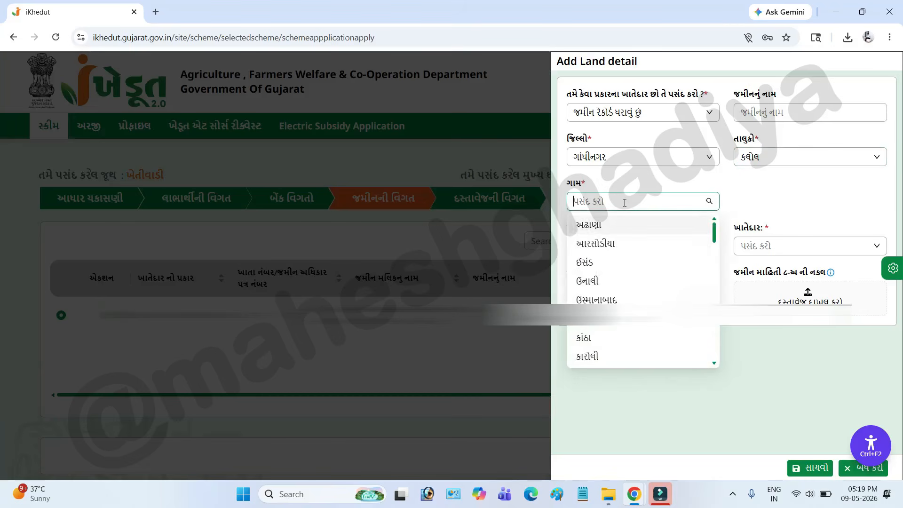
click(732, 430)
click(601, 242)
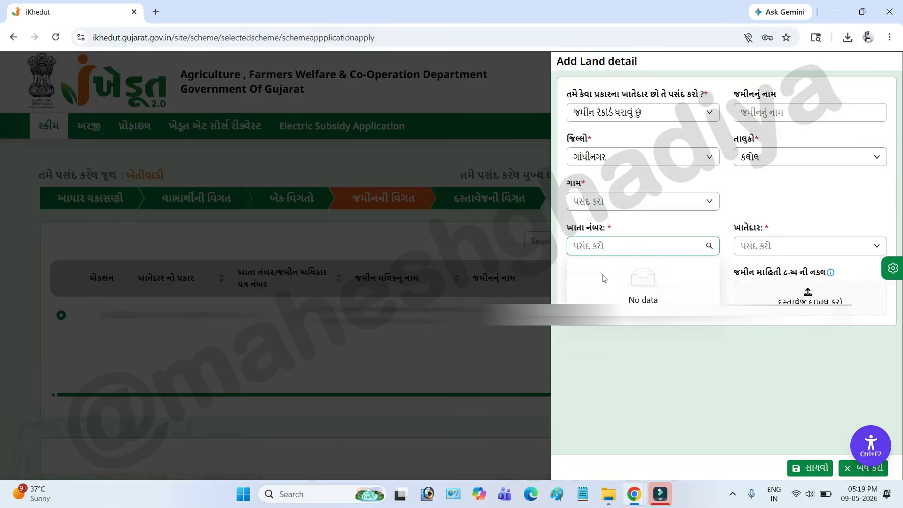
click(721, 428)
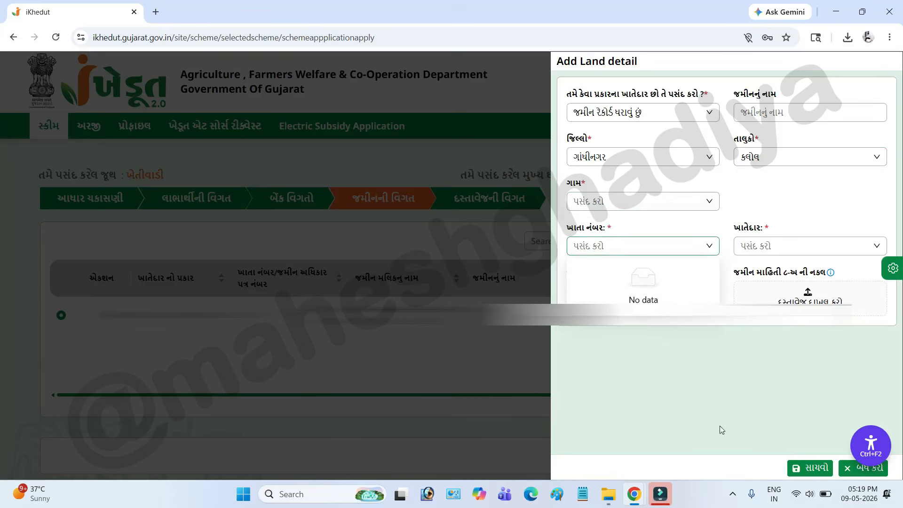
drag(739, 229, 765, 231)
click(770, 247)
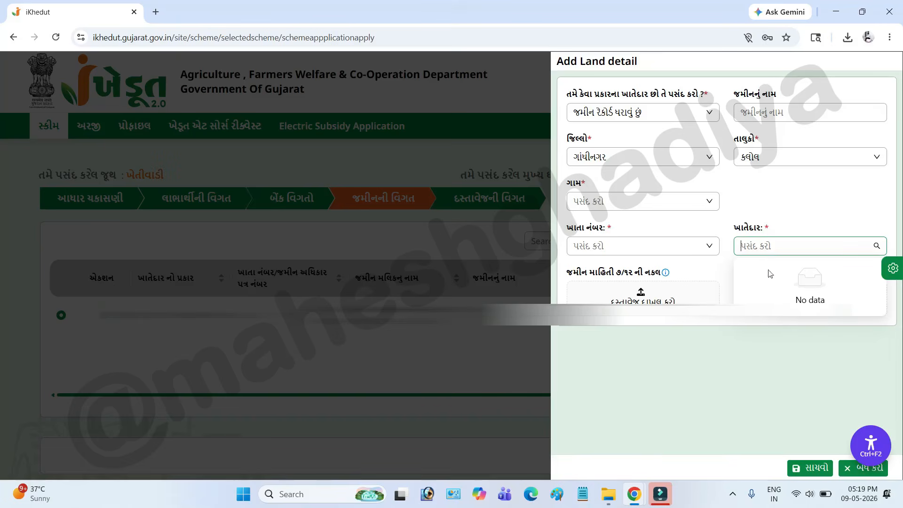
click(744, 413)
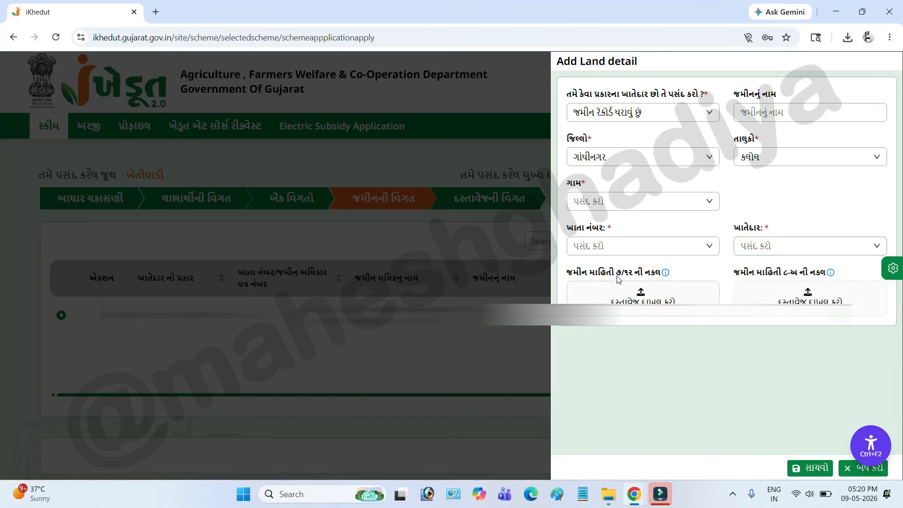
drag(608, 275, 651, 274)
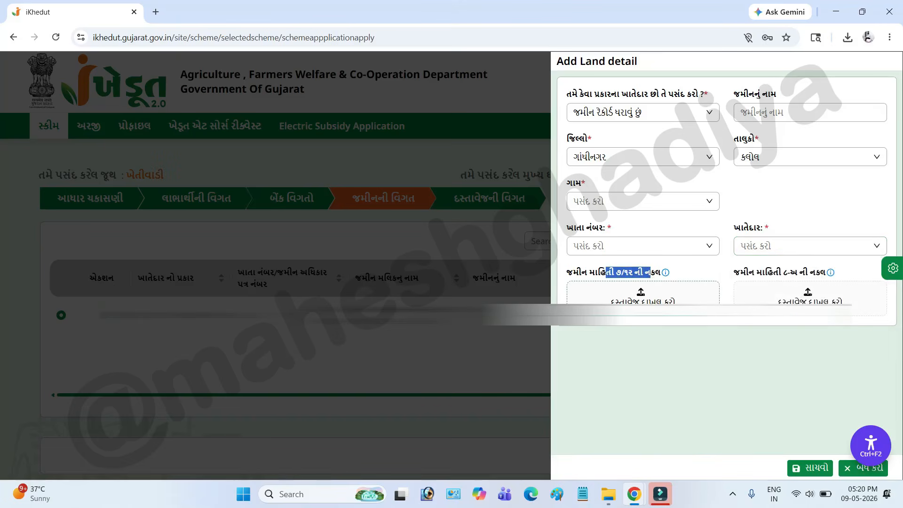
drag(765, 273, 808, 274)
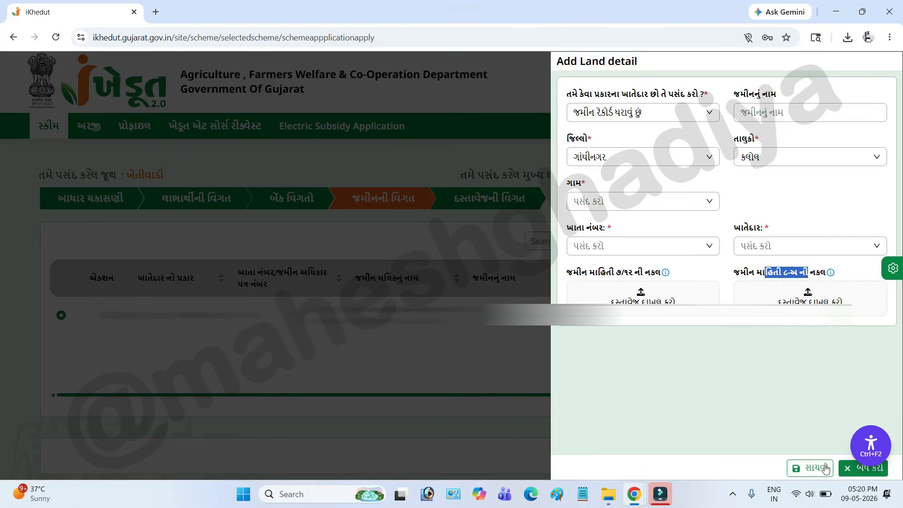
Leave the new land entry and save the land details with the selected record to continue to the document details.
click(813, 469)
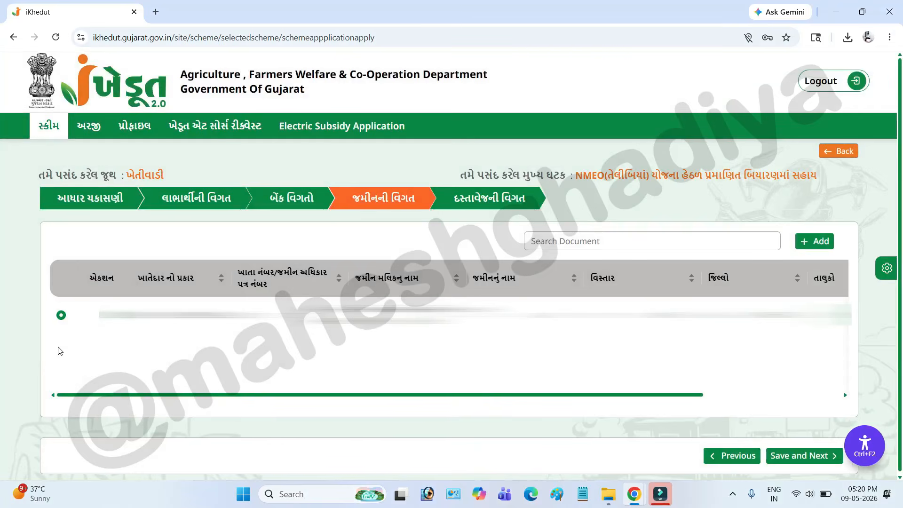
click(794, 457)
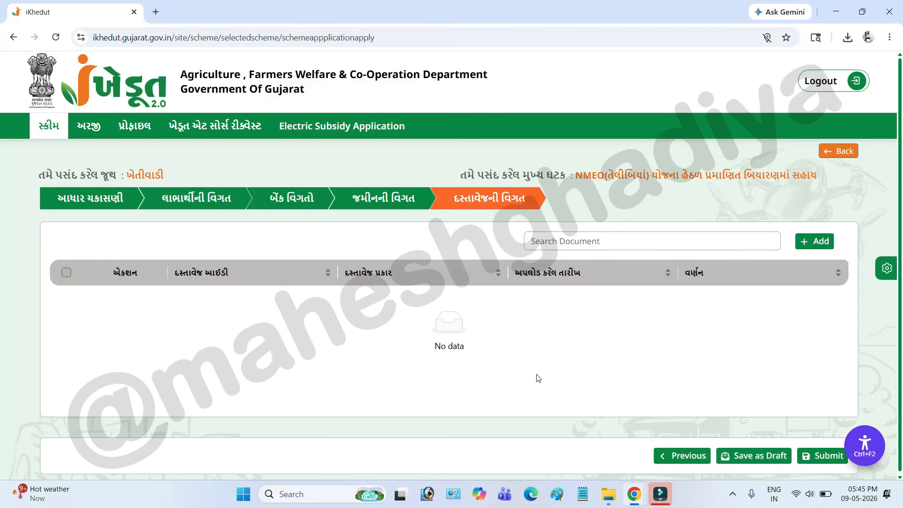
Start a document entry of type સંયુક્ત ખાતેદારના કિસ્સામાં બાંહેધરી પત્રક - ખેતીવાડી, and close it without uploading a file.
click(811, 243)
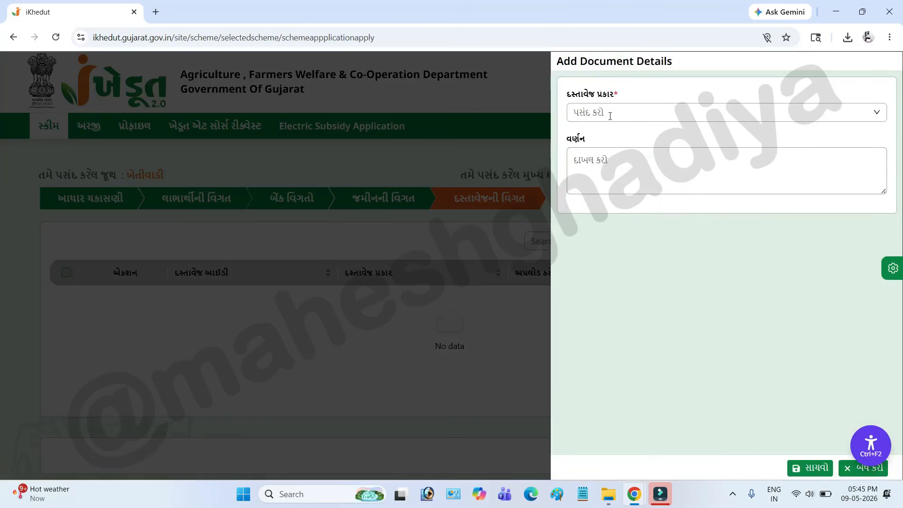
click(608, 113)
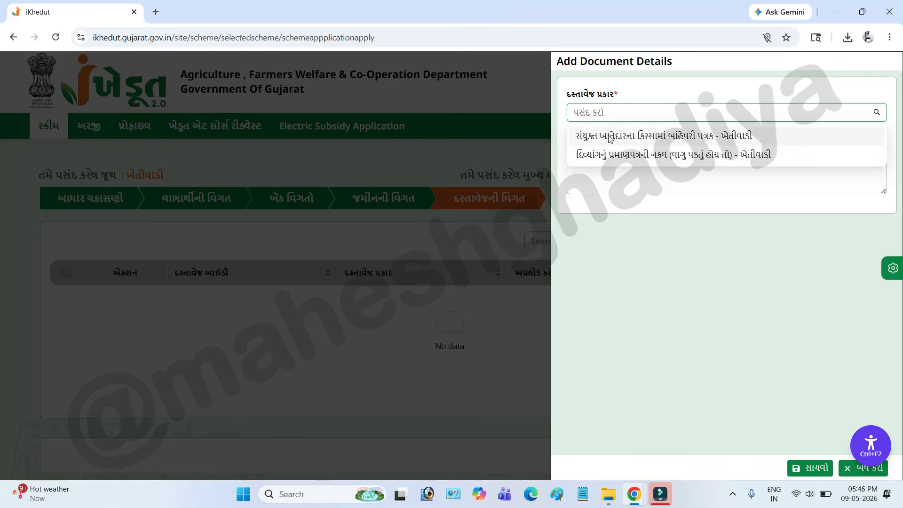
click(610, 137)
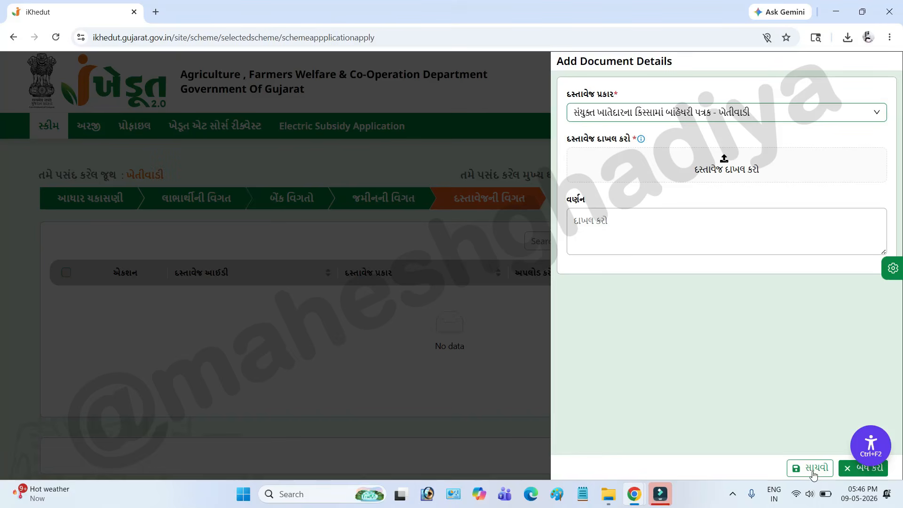
click(856, 470)
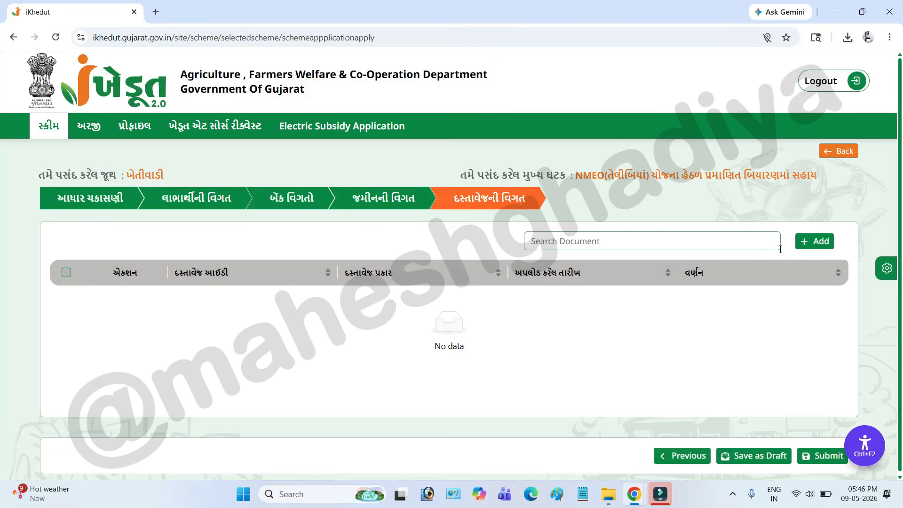
Submit the NMEO oilseeds seed assistance application and open the list of applications (અરજી).
click(813, 454)
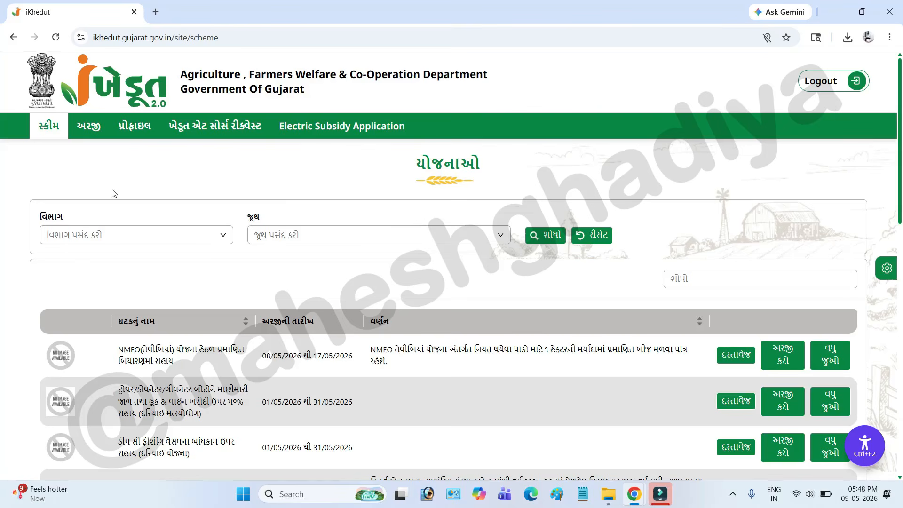
click(91, 132)
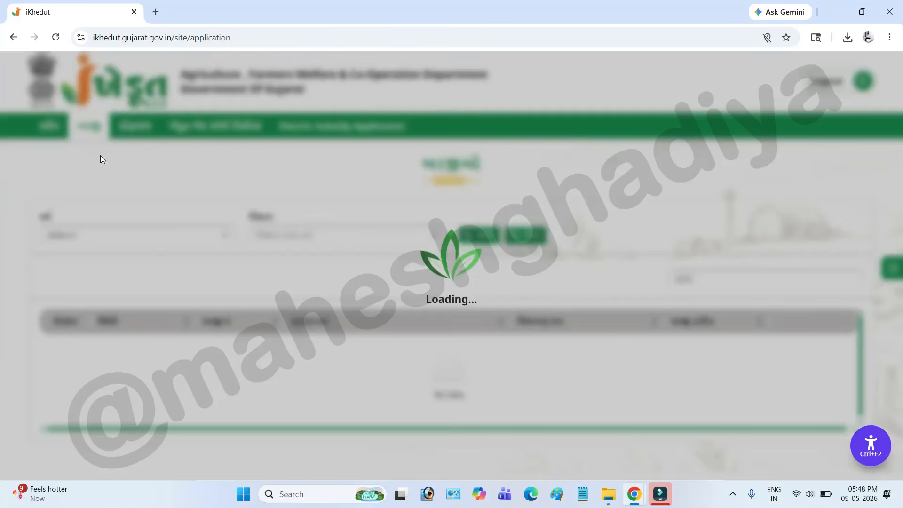